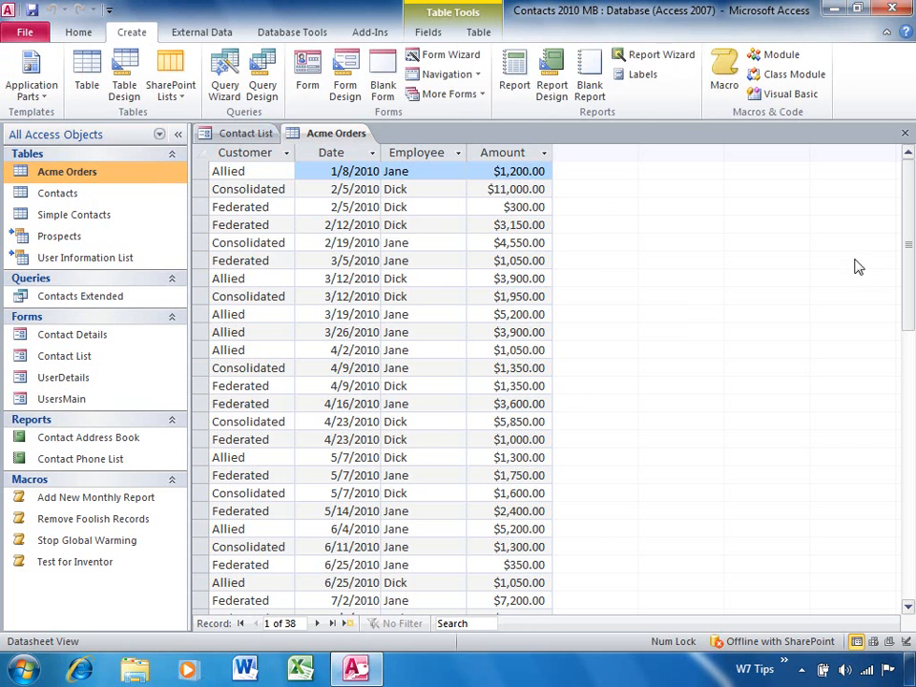
Step: Create a basic report from the Acme Orders table, inspect it in Design View, and return it to Layout View
{"action": "left_click", "coordinate": [514, 84]}
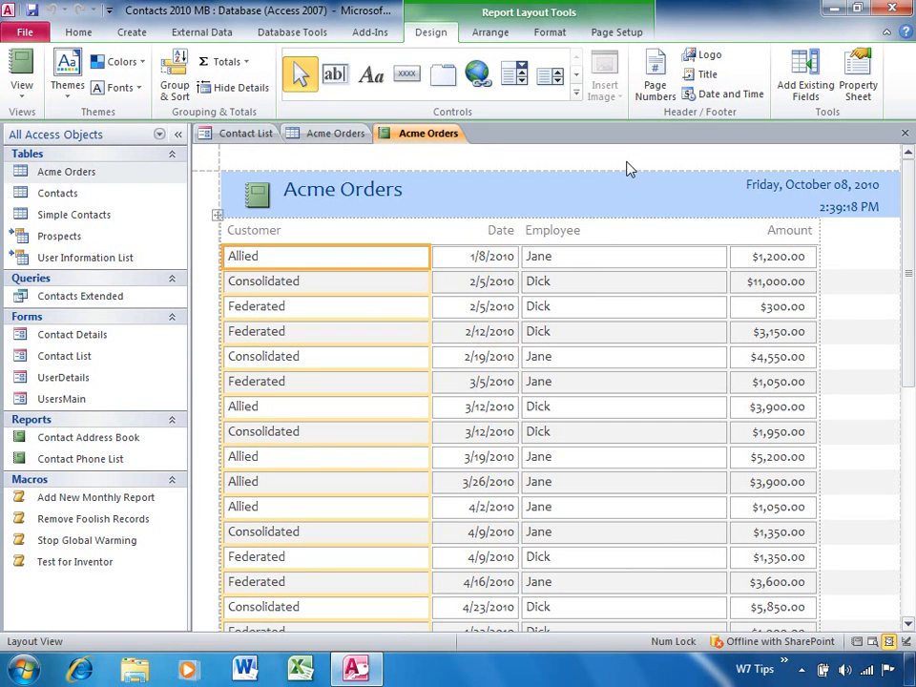
{"action": "left_click", "coordinate": [20, 94]}
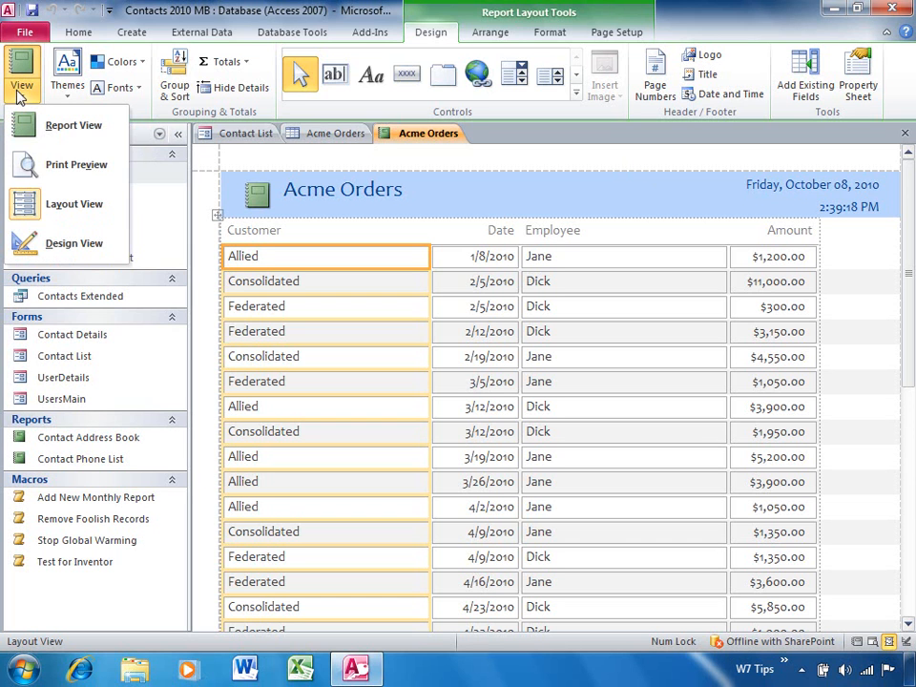
{"action": "left_click", "coordinate": [28, 246]}
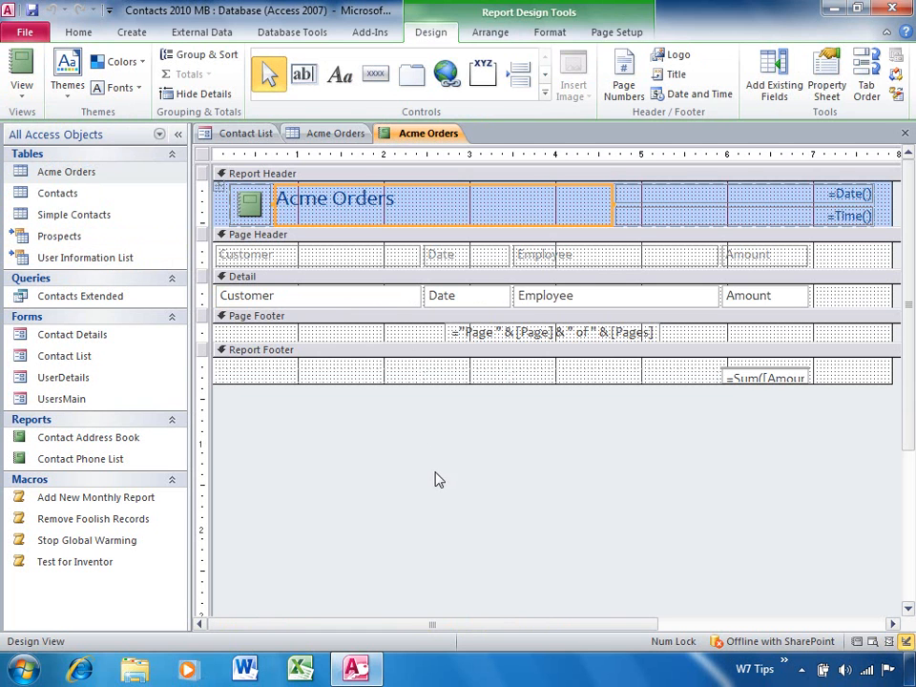
{"action": "left_click", "coordinate": [20, 93]}
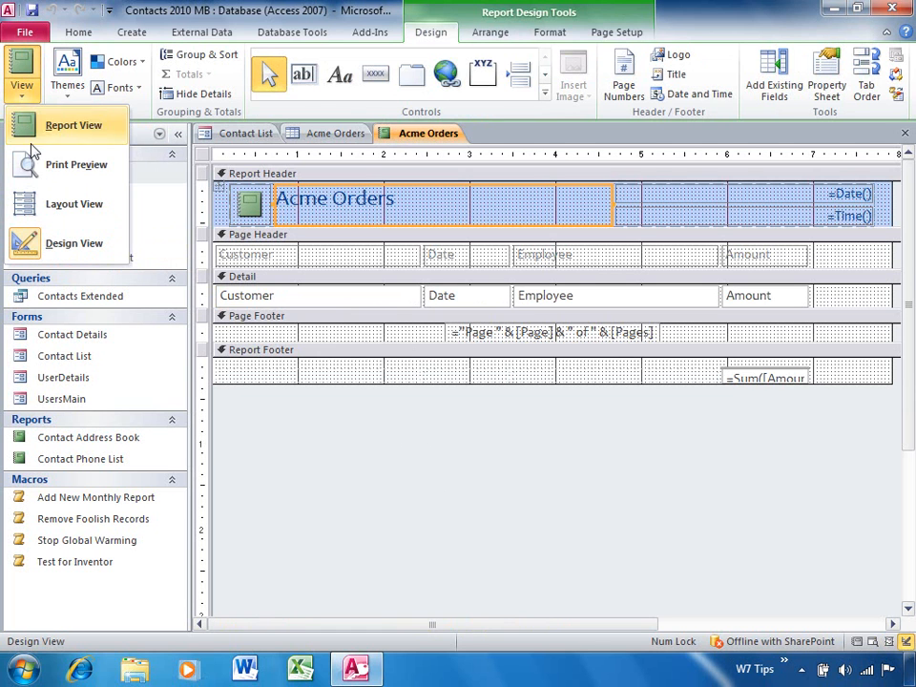
{"action": "left_click", "coordinate": [42, 207]}
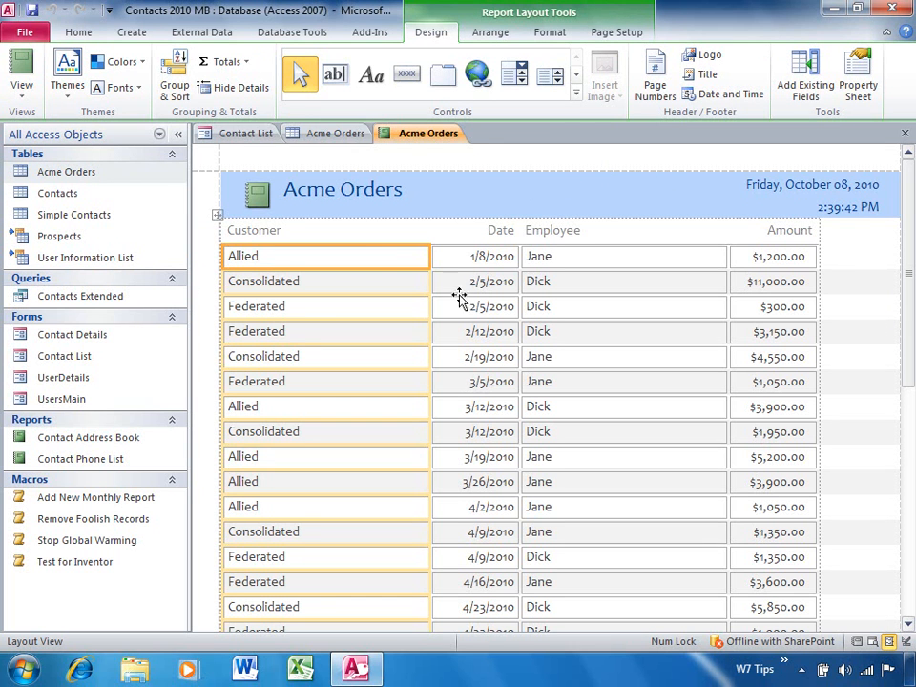
Step: Try wider row spacing by moving the report's first Customer value down, and move it back up
{"action": "left_click_drag", "start_coordinate": [387, 260], "coordinate": [384, 284]}
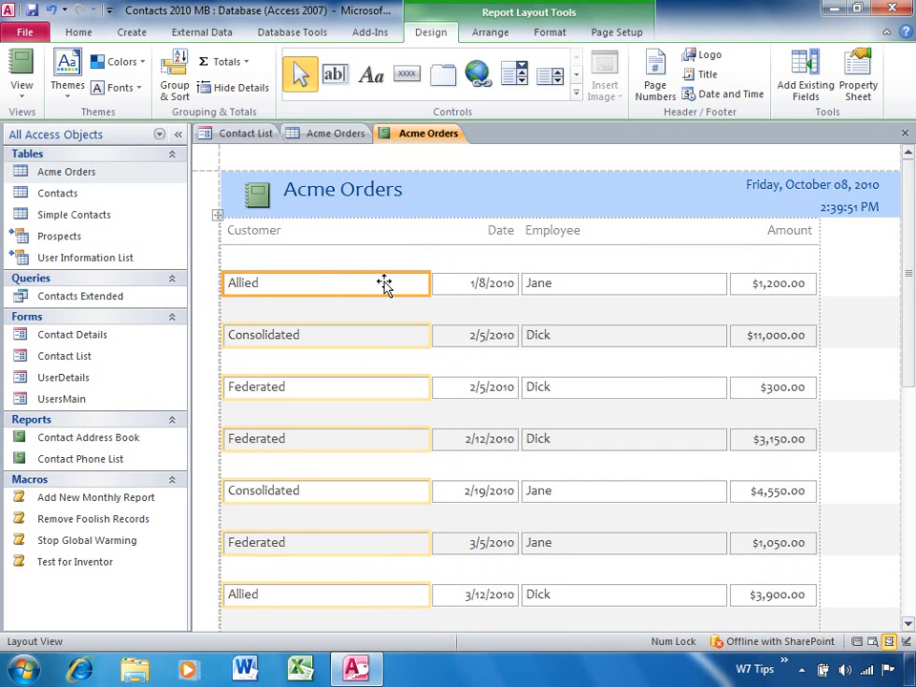
{"action": "left_click_drag", "start_coordinate": [385, 284], "coordinate": [380, 258]}
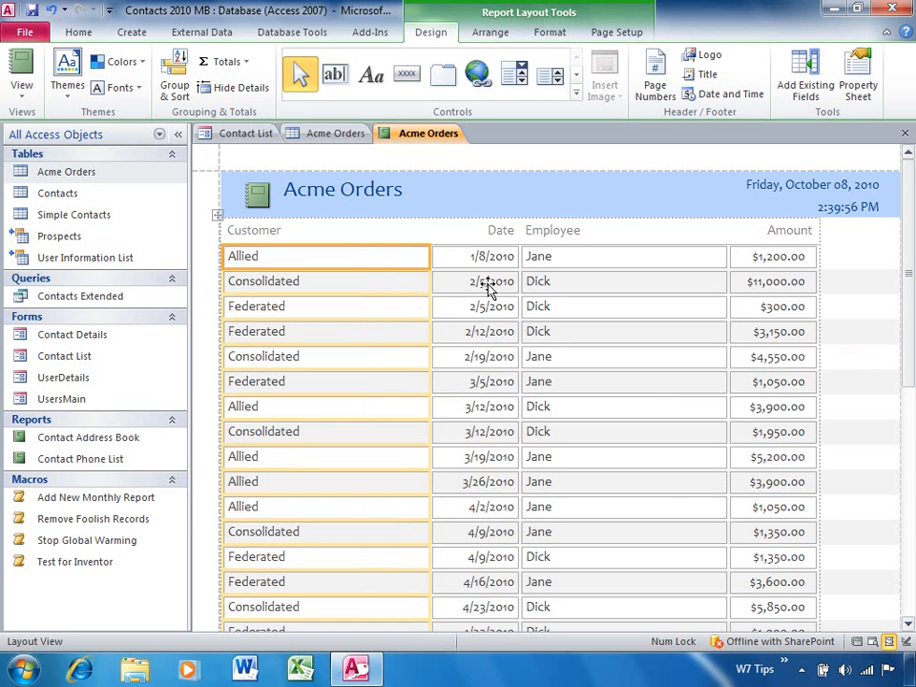
Step: Narrow the report's Customer and Employee columns to fit their contents more closely
{"action": "left_click", "coordinate": [430, 259]}
{"action": "left_click_drag", "start_coordinate": [427, 259], "coordinate": [328, 270]}
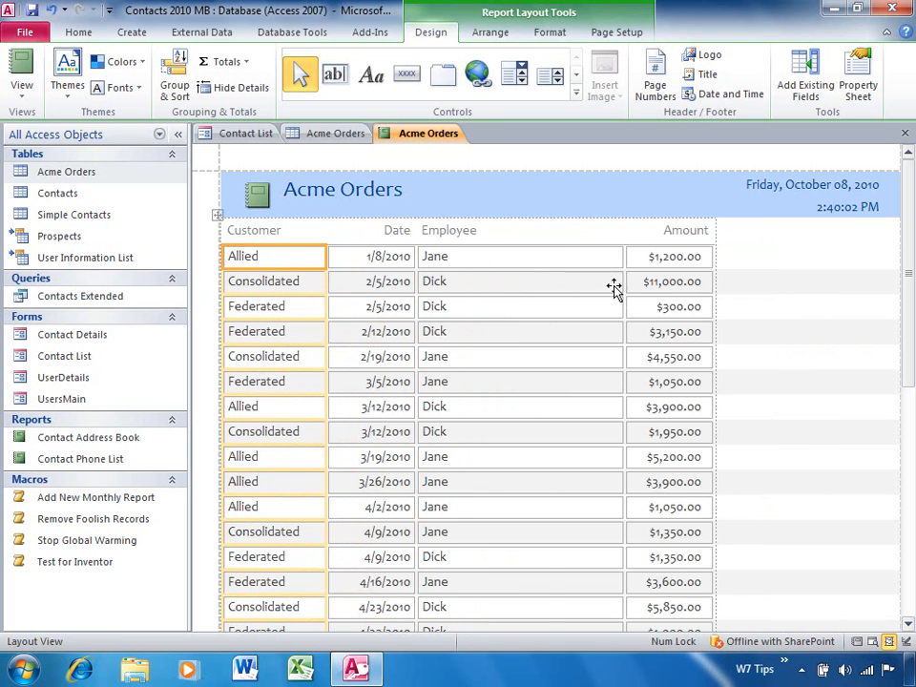
{"action": "left_click", "coordinate": [553, 267]}
{"action": "left_click_drag", "start_coordinate": [618, 259], "coordinate": [497, 257]}
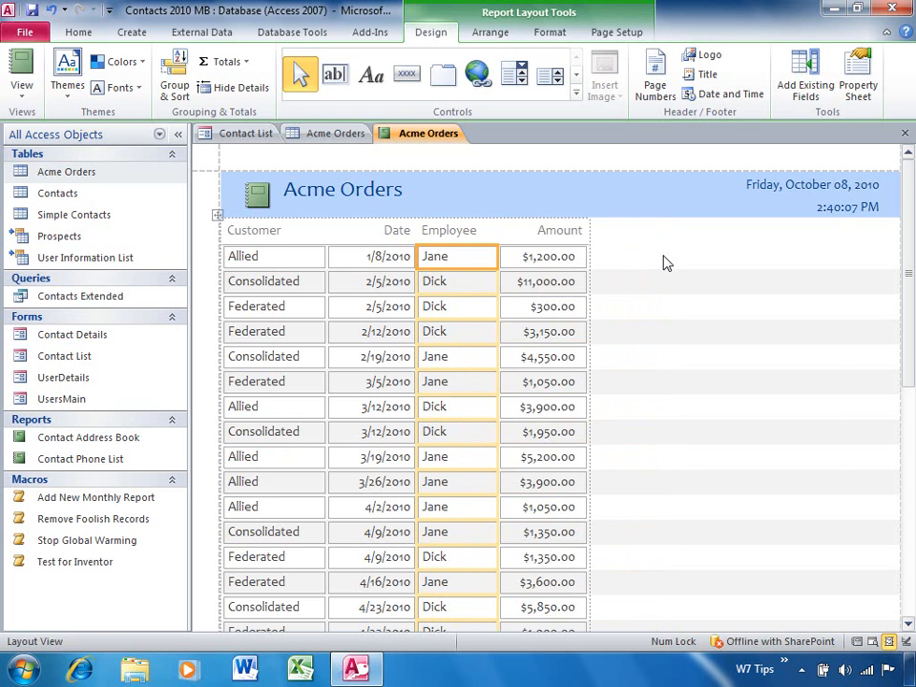
Step: Select the report's entire Date column and move it after the Amount column
{"action": "left_click", "coordinate": [394, 234]}
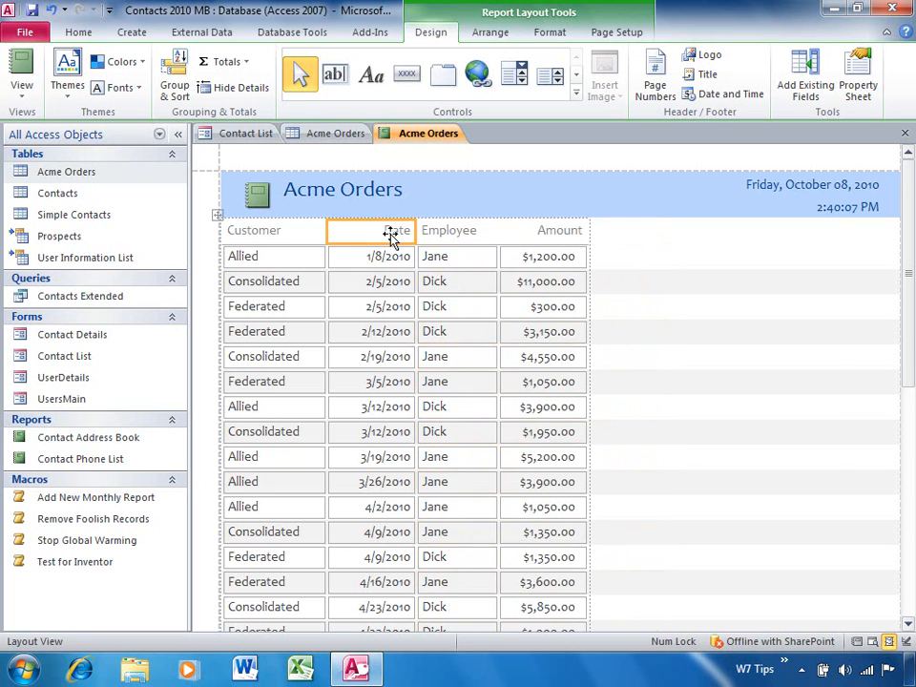
{"action": "right_click", "coordinate": [391, 238]}
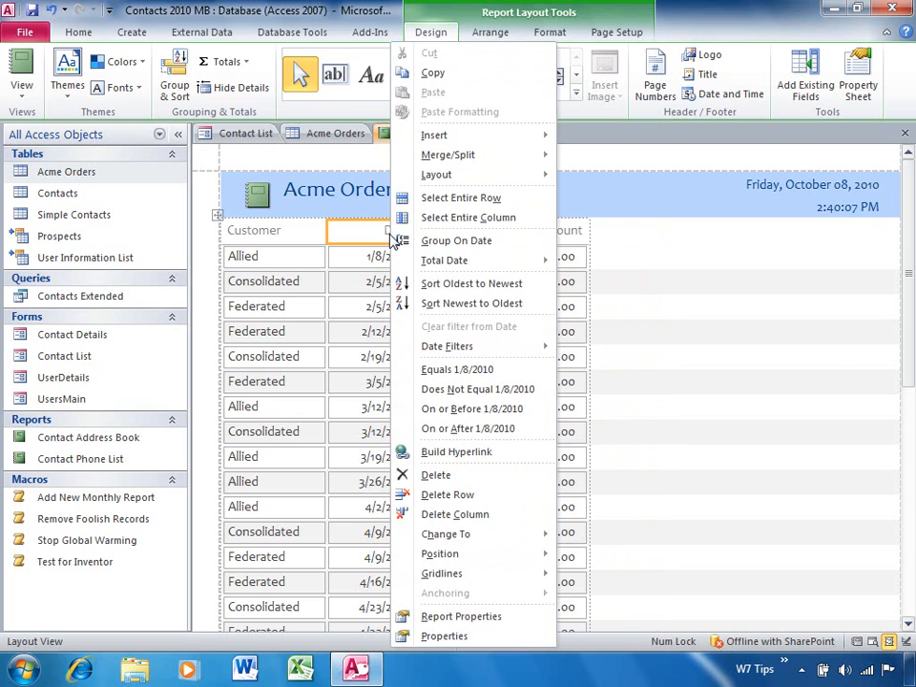
{"action": "left_click", "coordinate": [440, 224]}
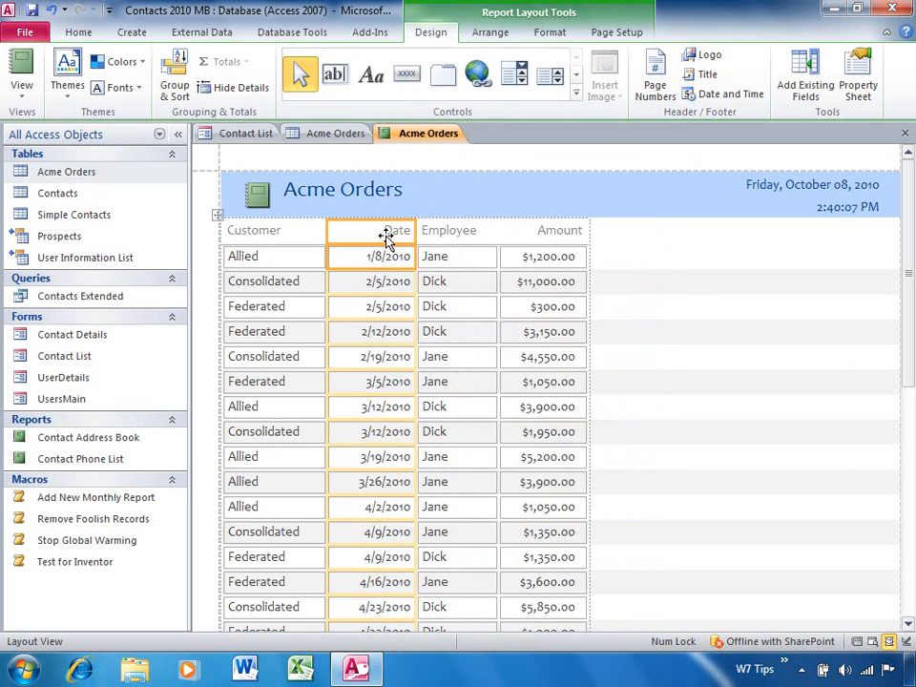
{"action": "left_click_drag", "start_coordinate": [540, 247], "coordinate": [584, 250]}
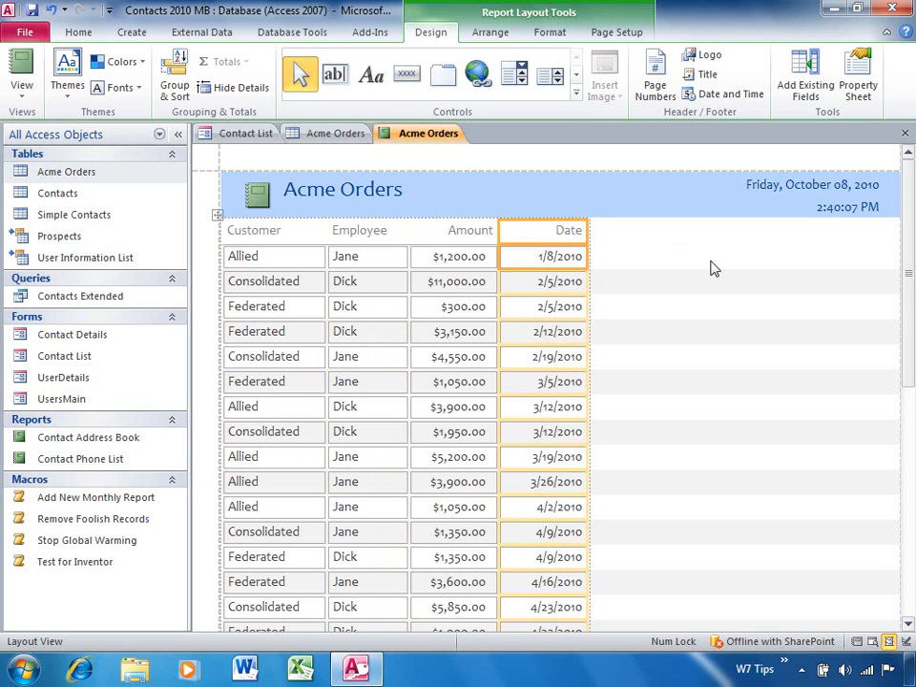
Step: Select all the report's controls and set their shape outline to Transparent
{"action": "left_click", "coordinate": [473, 265]}
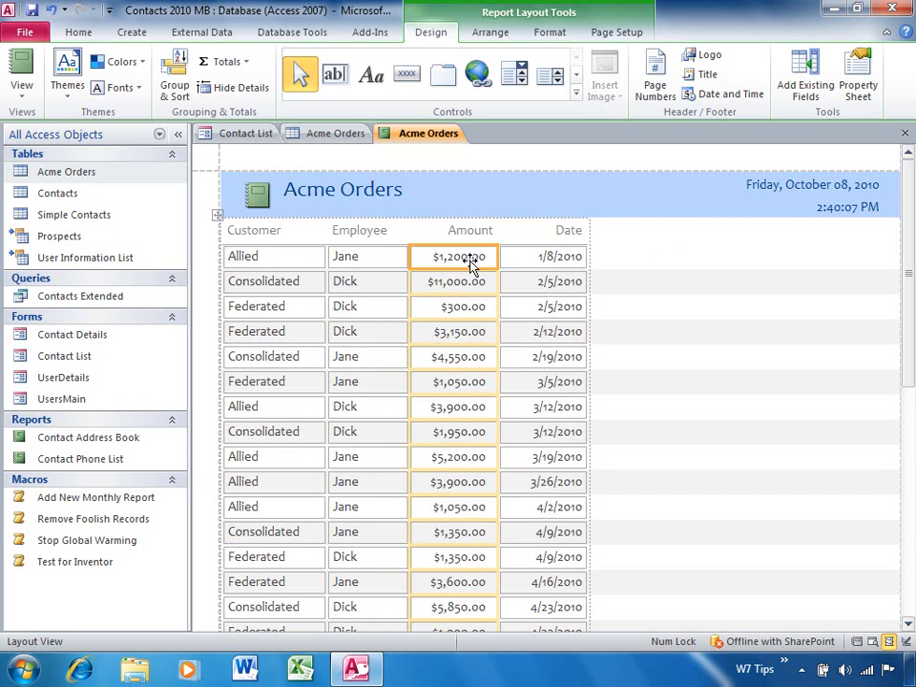
{"action": "key", "text": "ctrl+a"}
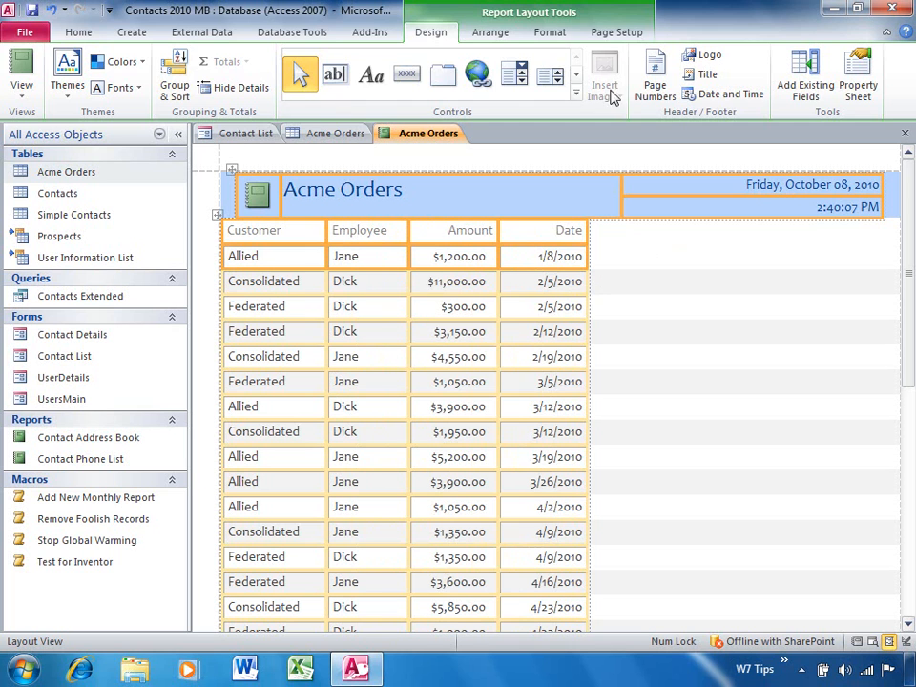
{"action": "left_click", "coordinate": [559, 32]}
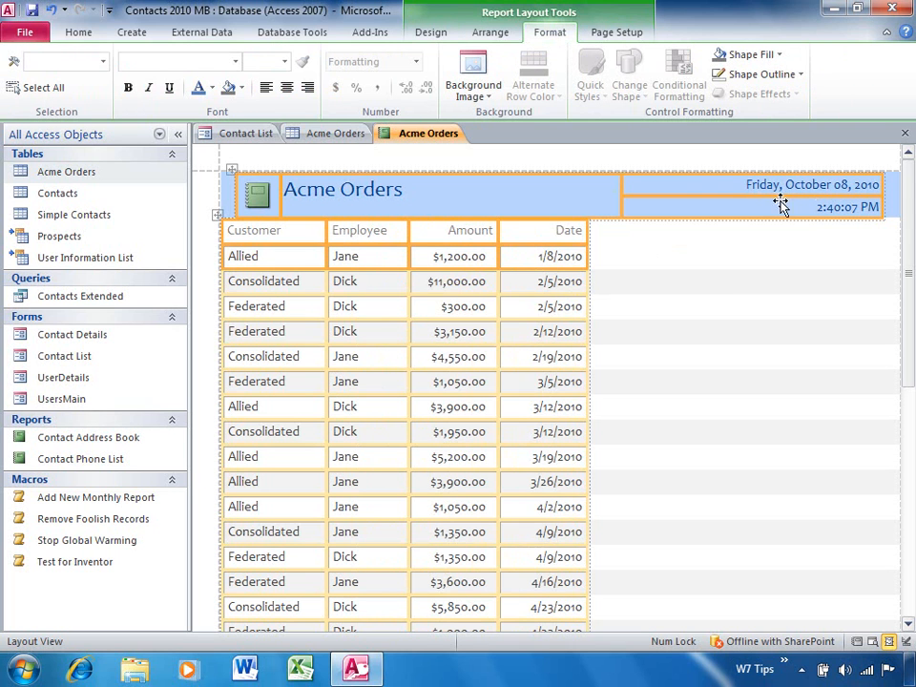
{"action": "left_click", "coordinate": [760, 76]}
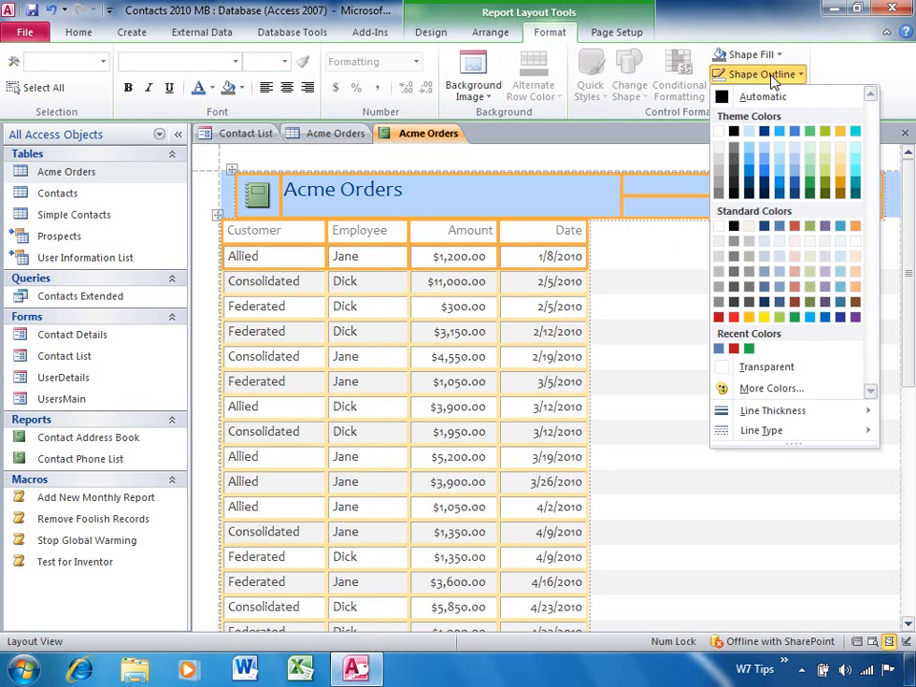
{"action": "left_click", "coordinate": [774, 368]}
{"action": "left_click", "coordinate": [578, 160]}
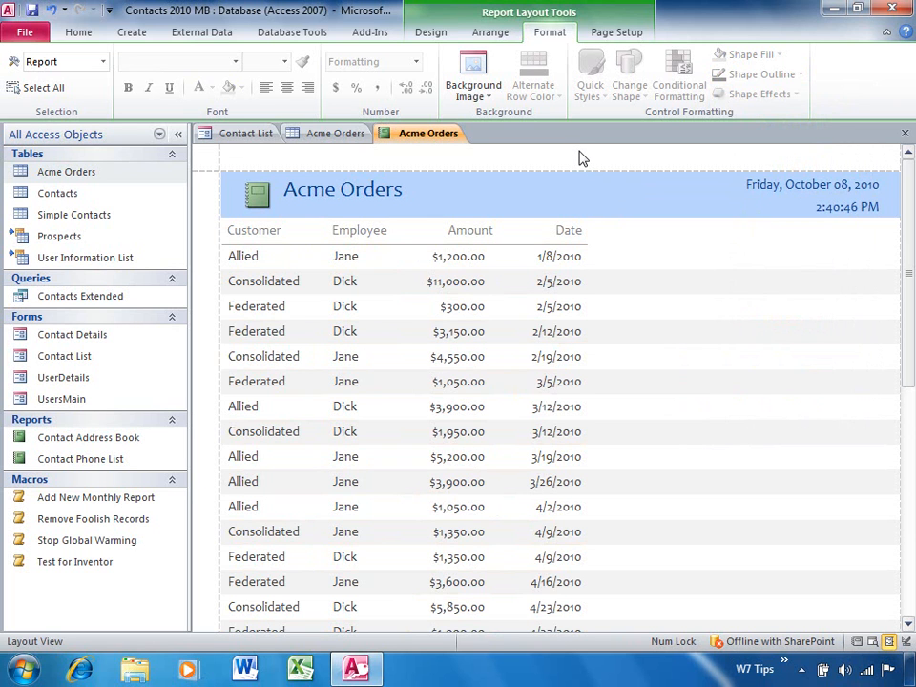
Step: Apply the Austin theme colors to the report and choose a different built-in theme font set
{"action": "left_click", "coordinate": [427, 34]}
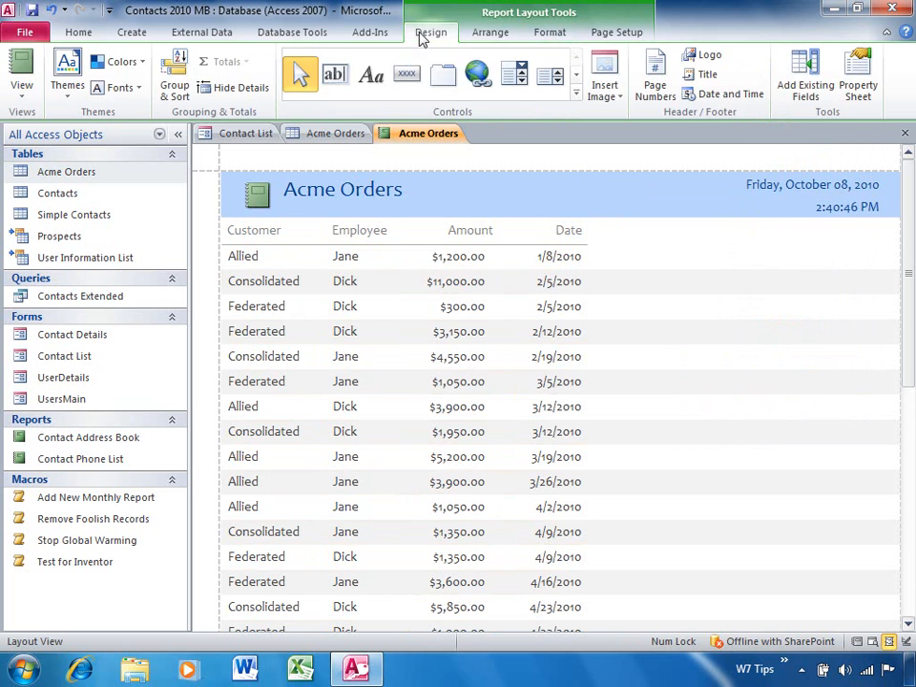
{"action": "left_click", "coordinate": [140, 63]}
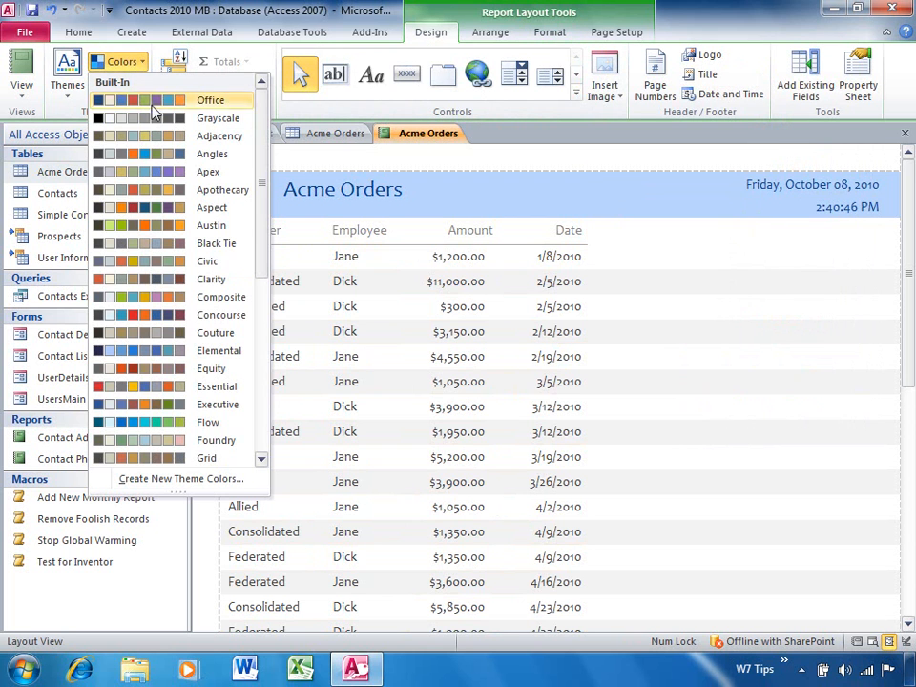
{"action": "left_click", "coordinate": [156, 227]}
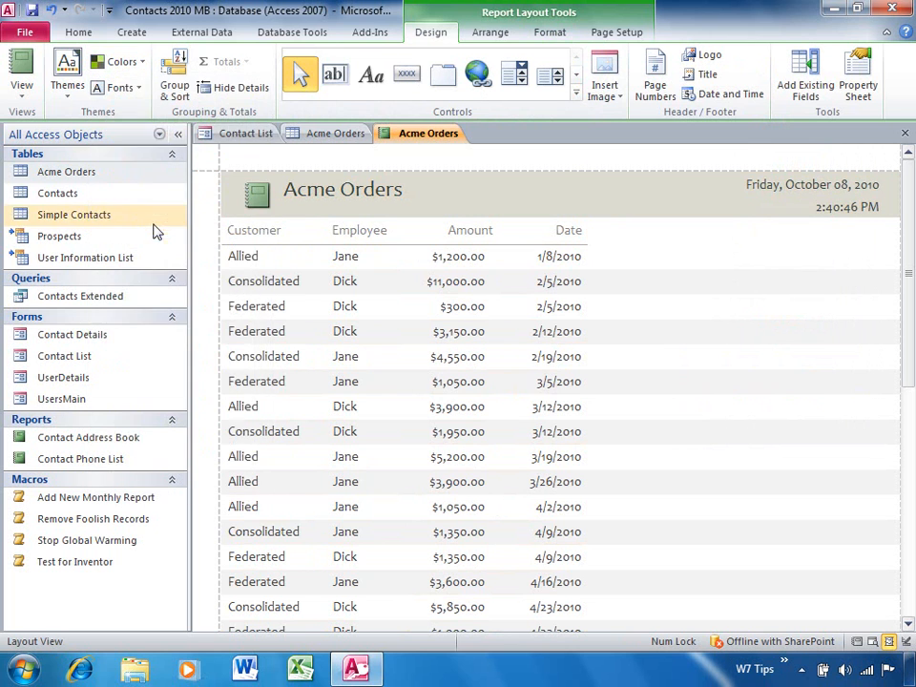
{"action": "left_click", "coordinate": [117, 87]}
{"action": "left_click", "coordinate": [155, 408]}
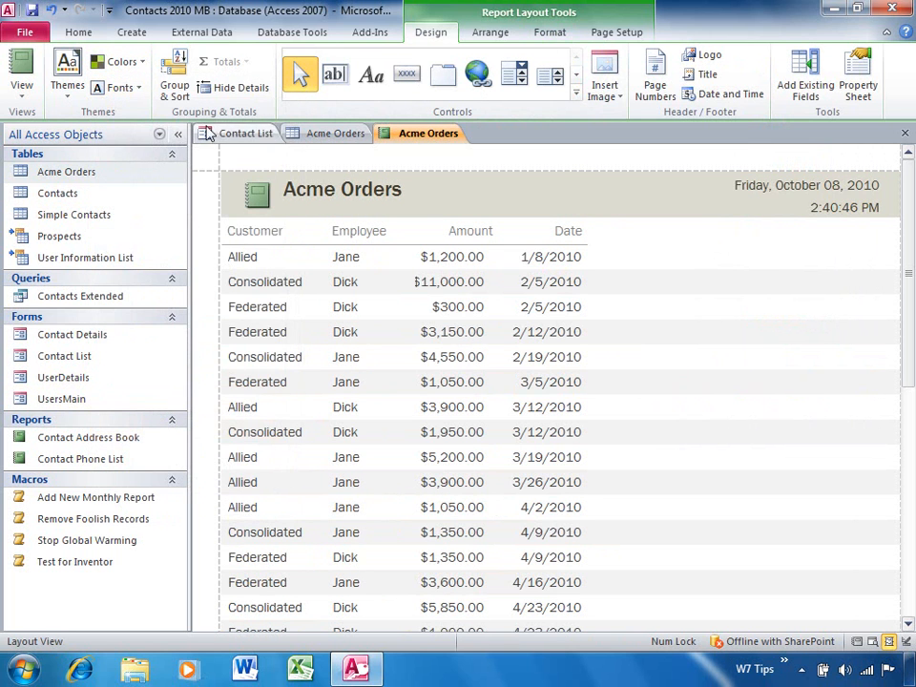
Step: Apply the last built-in theme in the gallery, the one with bright blue accents, to the report
{"action": "left_click", "coordinate": [68, 87]}
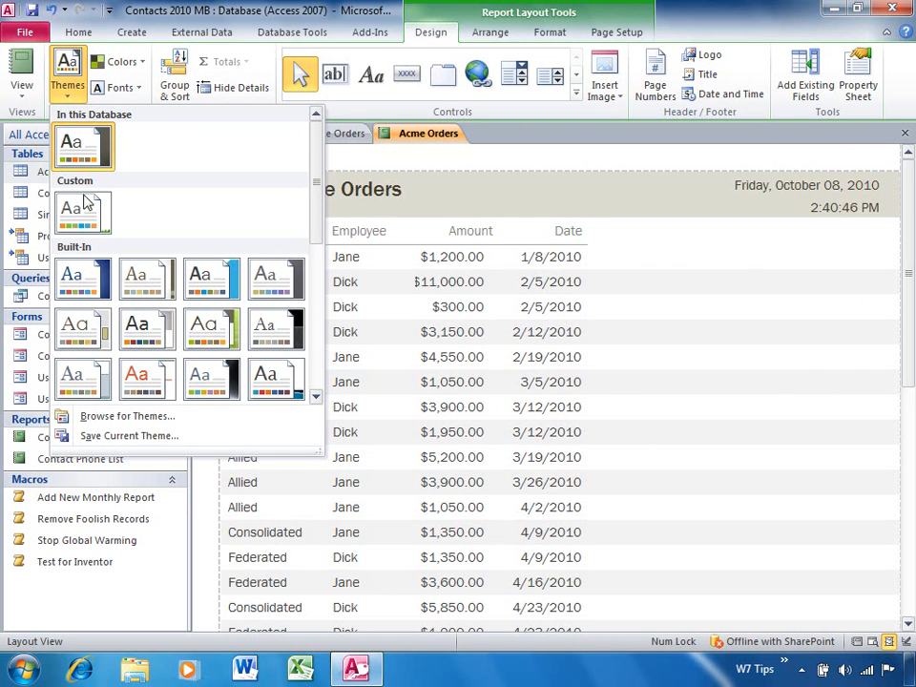
{"action": "scroll", "coordinate": [210, 315], "scroll_direction": "down", "scroll_amount": 5}
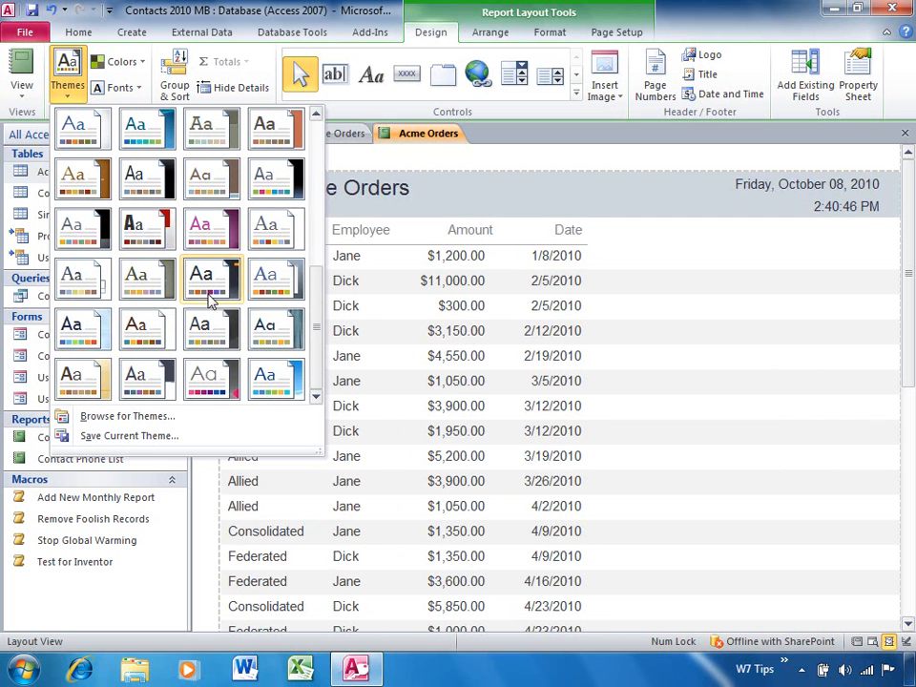
{"action": "left_click", "coordinate": [269, 375]}
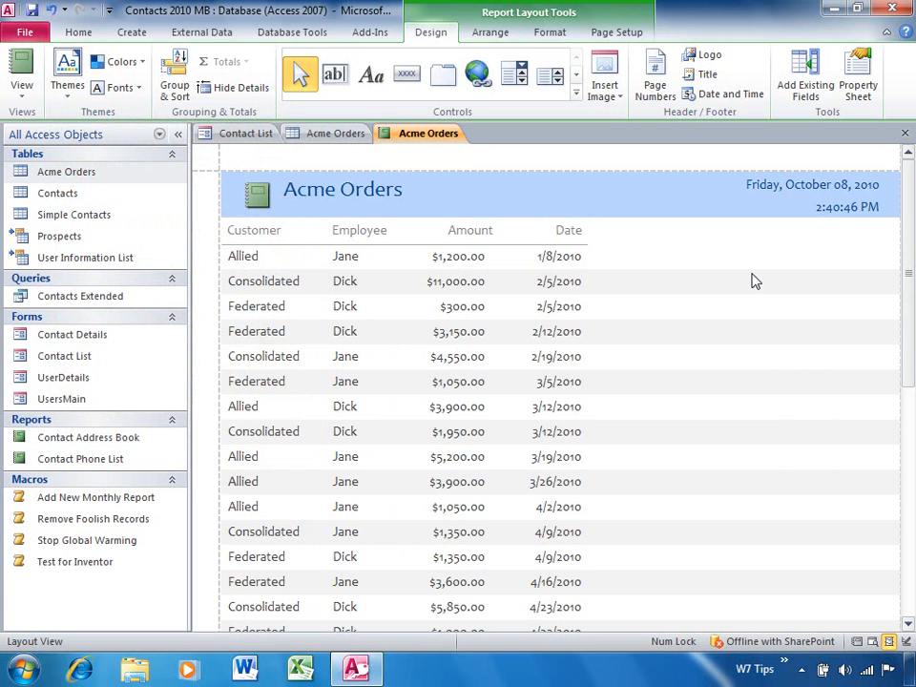
Step: Replace the report header's notebook icon with the Acme Innovations Logo and enlarge it until the whole logo fits
{"action": "left_click", "coordinate": [250, 197]}
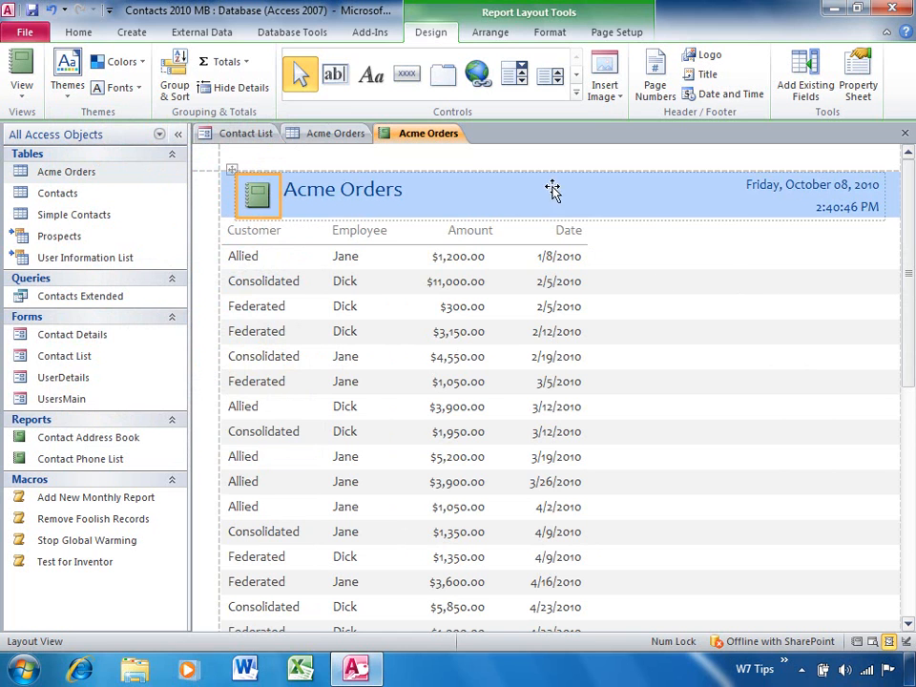
{"action": "left_click", "coordinate": [604, 91]}
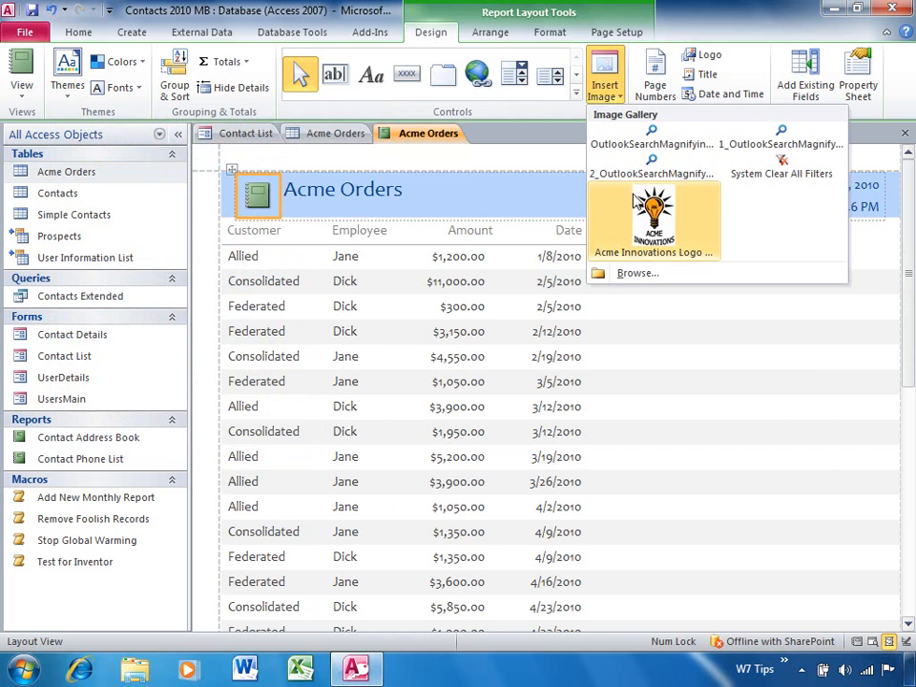
{"action": "left_click", "coordinate": [639, 211]}
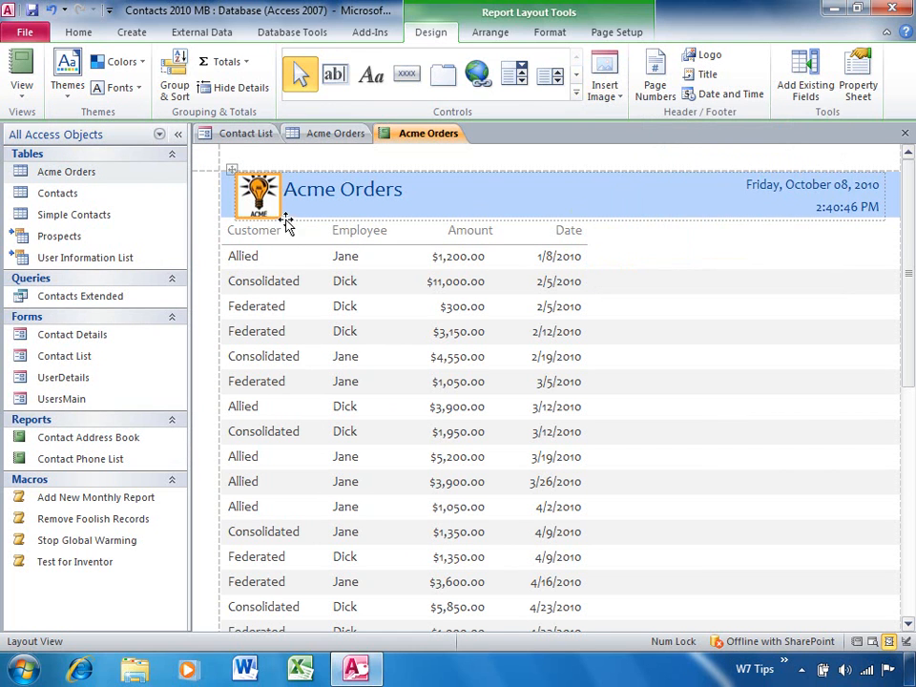
{"action": "left_click_drag", "start_coordinate": [281, 218], "coordinate": [293, 243]}
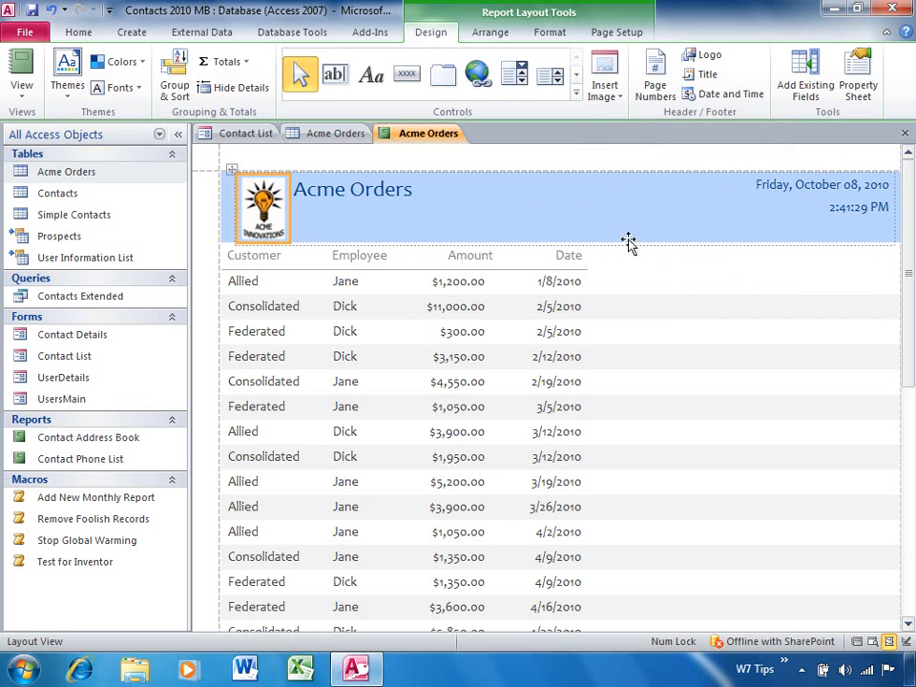
Step: Add a grouping level on the Customer field to the report
{"action": "left_click", "coordinate": [170, 87]}
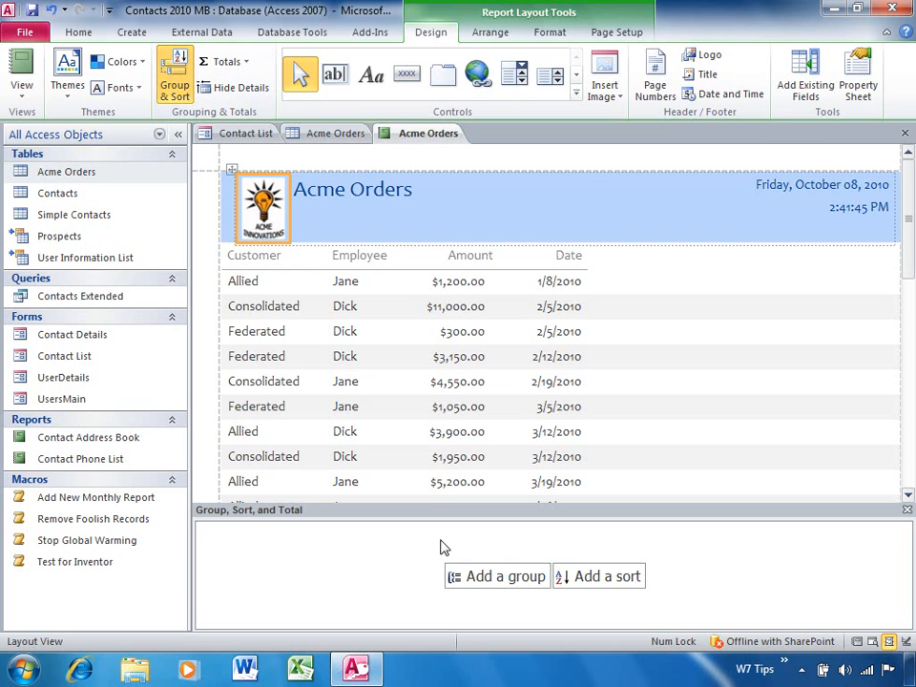
{"action": "left_click", "coordinate": [483, 578]}
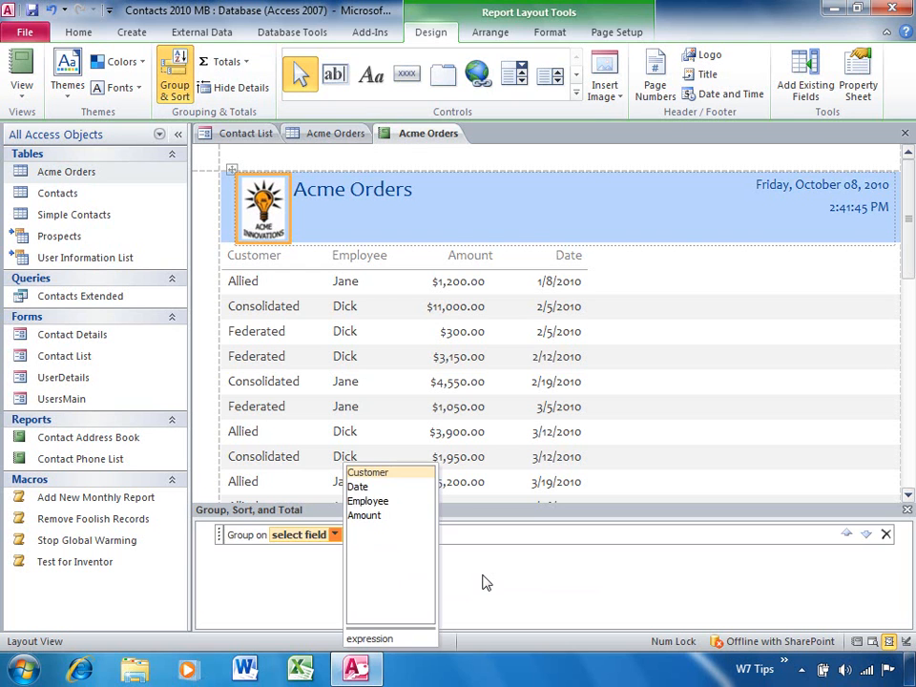
{"action": "left_click", "coordinate": [374, 474]}
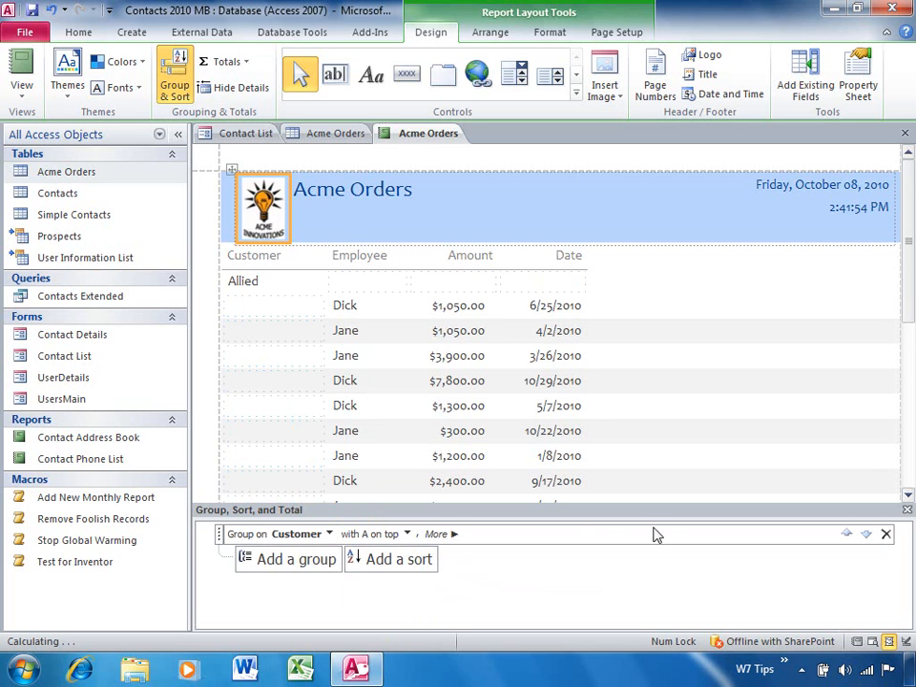
Step: Total the Customer group on the Amount field as a sum, with a grand total and a subtotal in the group header
{"action": "left_click", "coordinate": [454, 535]}
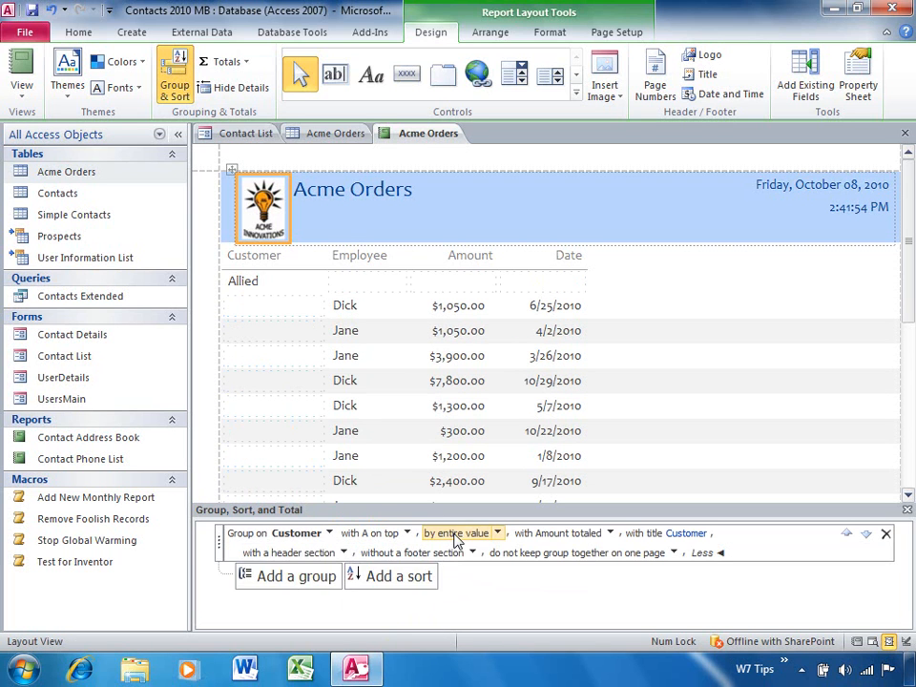
{"action": "left_click", "coordinate": [611, 534]}
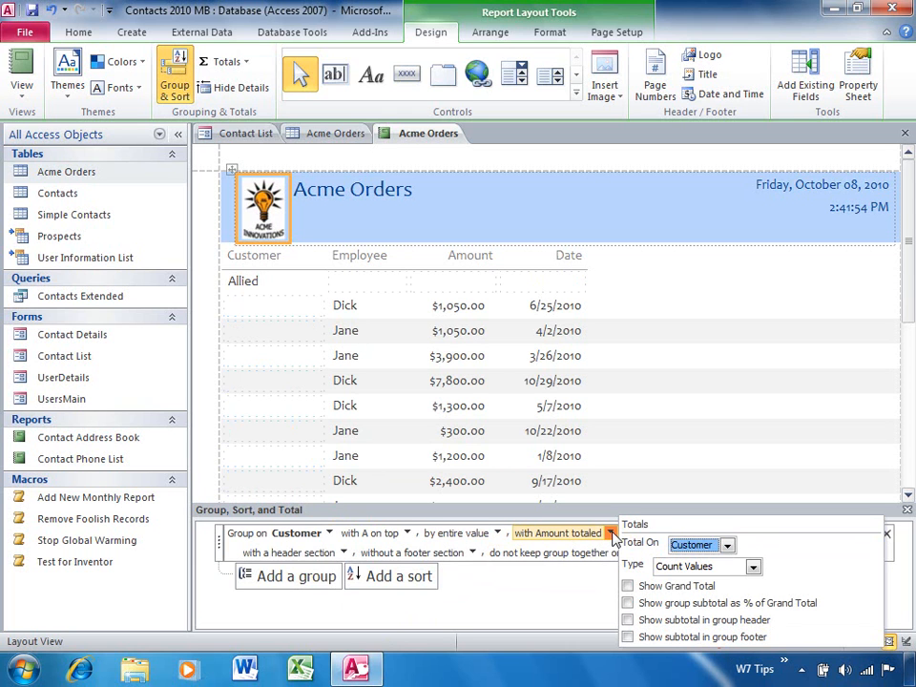
{"action": "left_click", "coordinate": [728, 546]}
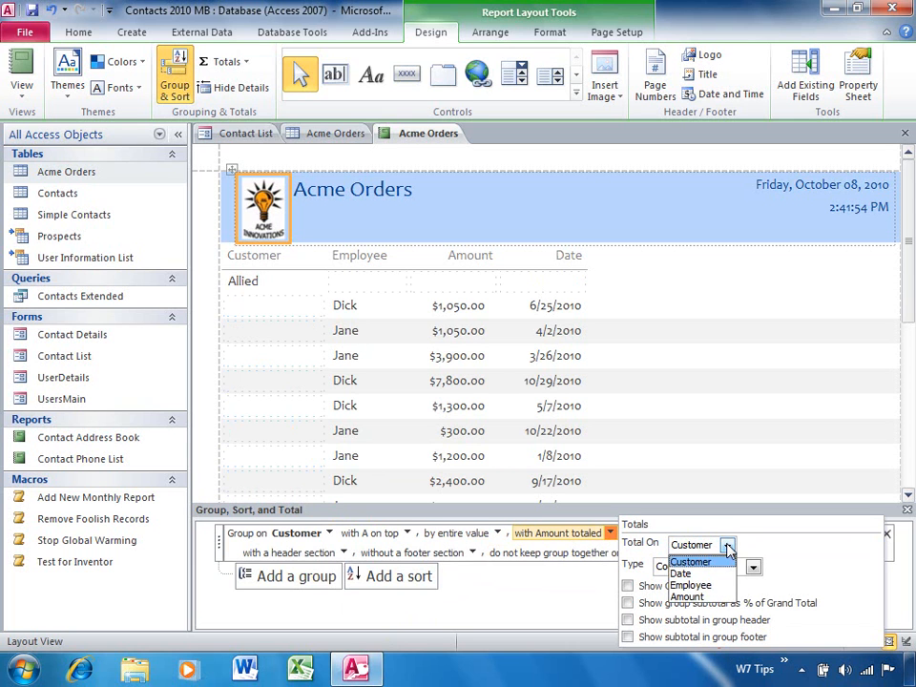
{"action": "left_click", "coordinate": [675, 597]}
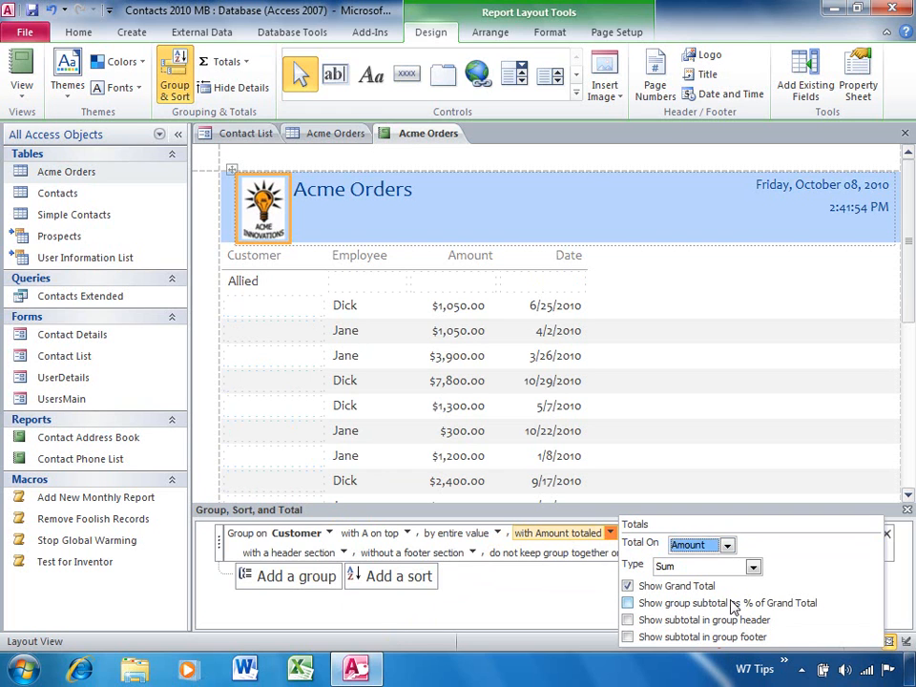
{"action": "left_click", "coordinate": [629, 625]}
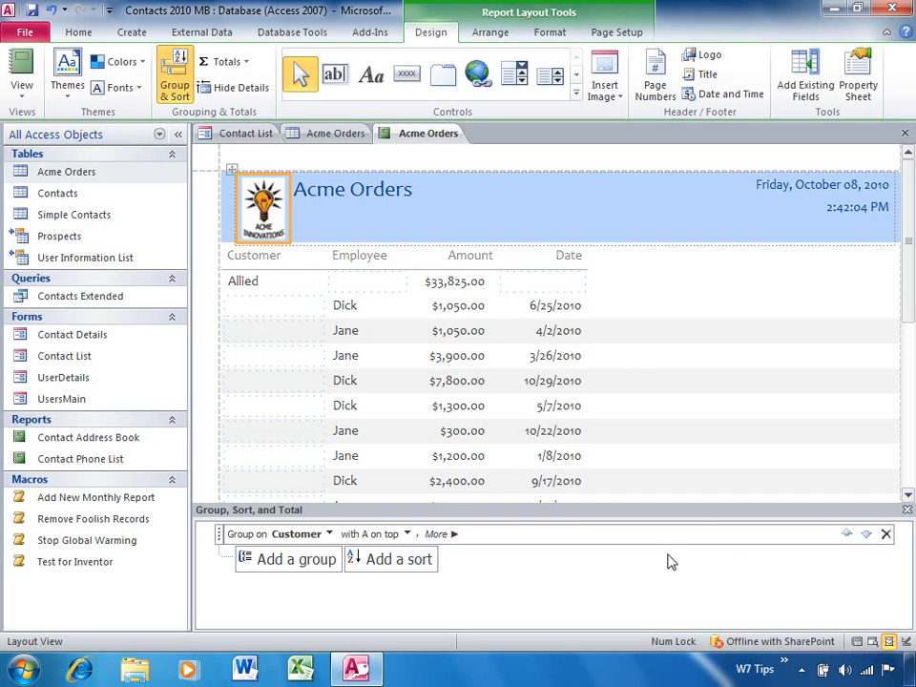
Step: Add a nested grouping level on Employee and show its summed Amount subtotal in the group header
{"action": "left_click", "coordinate": [276, 560]}
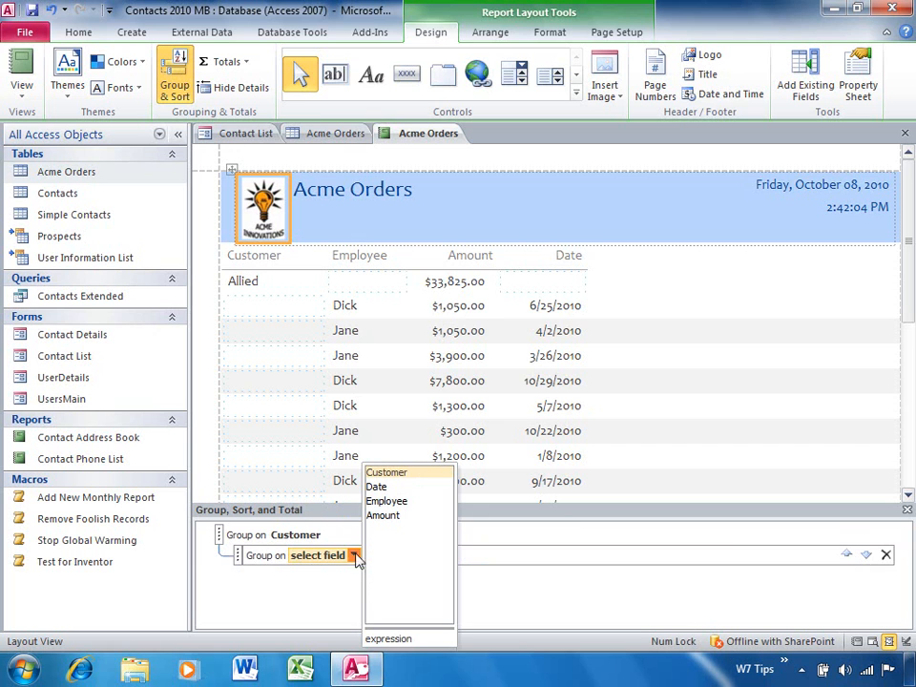
{"action": "left_click", "coordinate": [387, 502]}
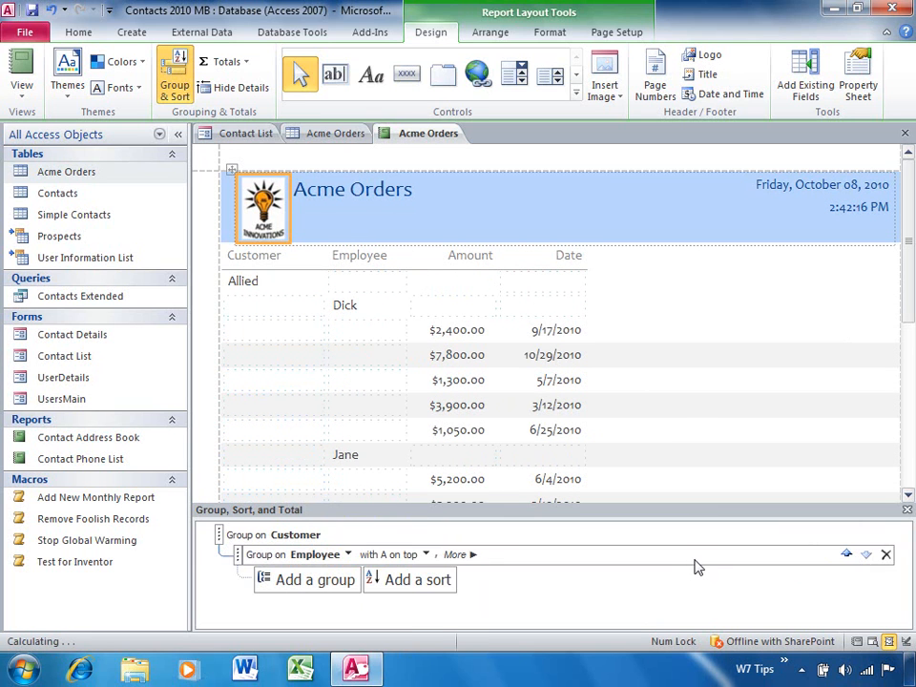
{"action": "left_click", "coordinate": [467, 554]}
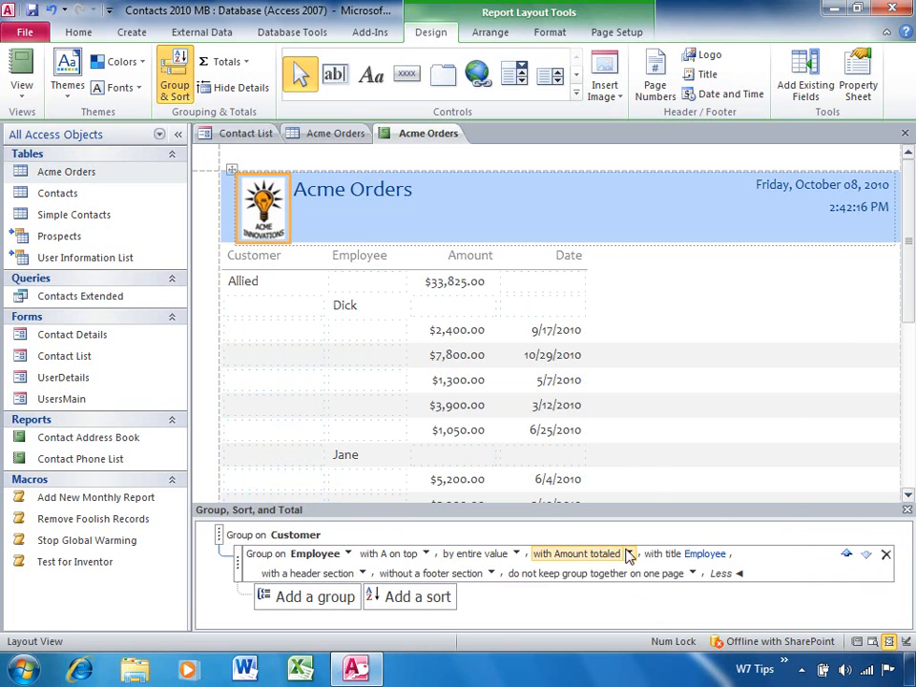
{"action": "left_click", "coordinate": [628, 553]}
{"action": "left_click", "coordinate": [641, 445]}
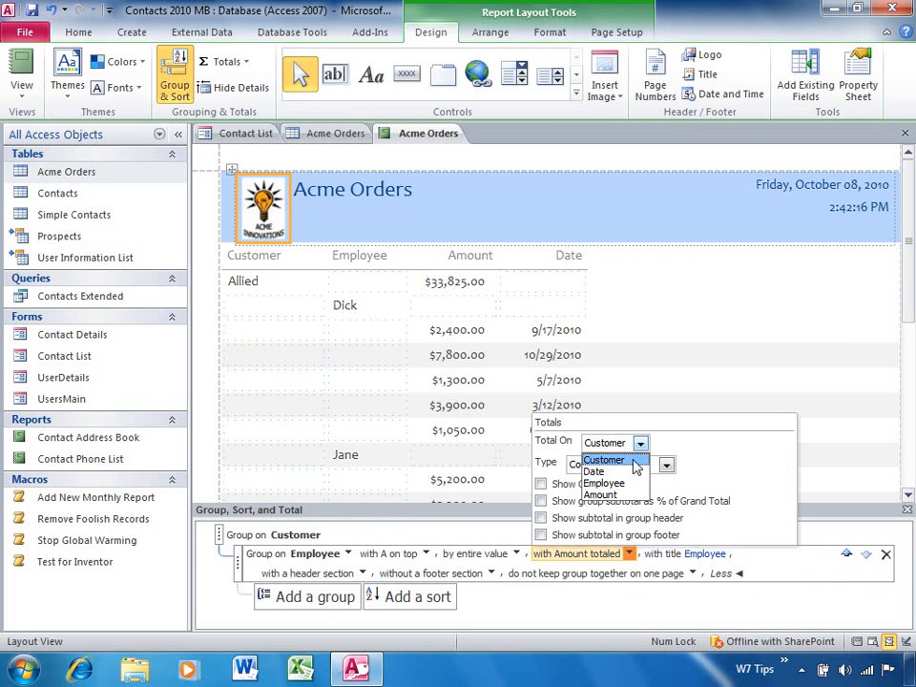
{"action": "left_click", "coordinate": [616, 497]}
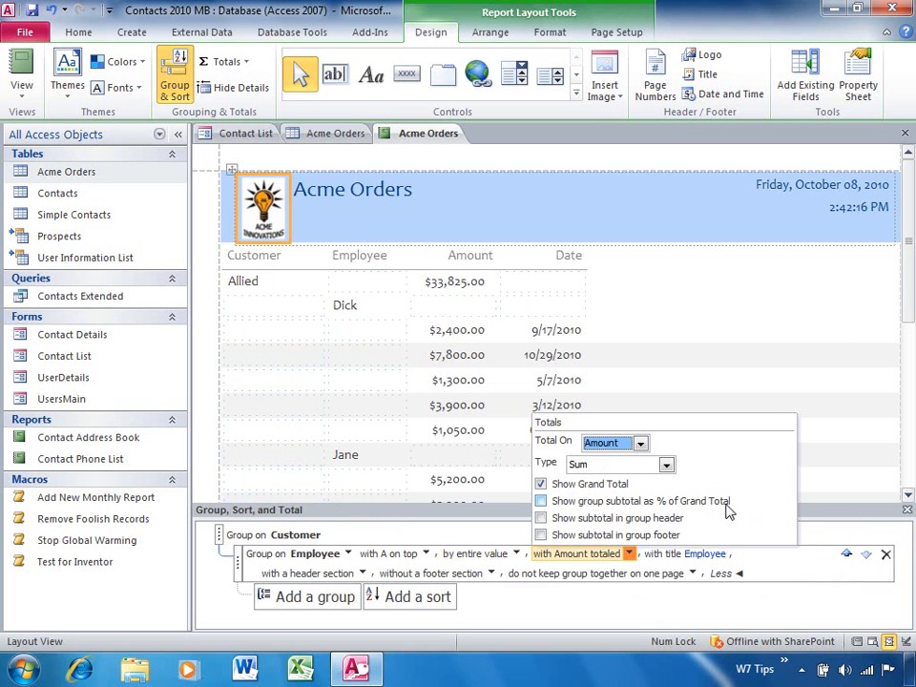
{"action": "left_click", "coordinate": [540, 518]}
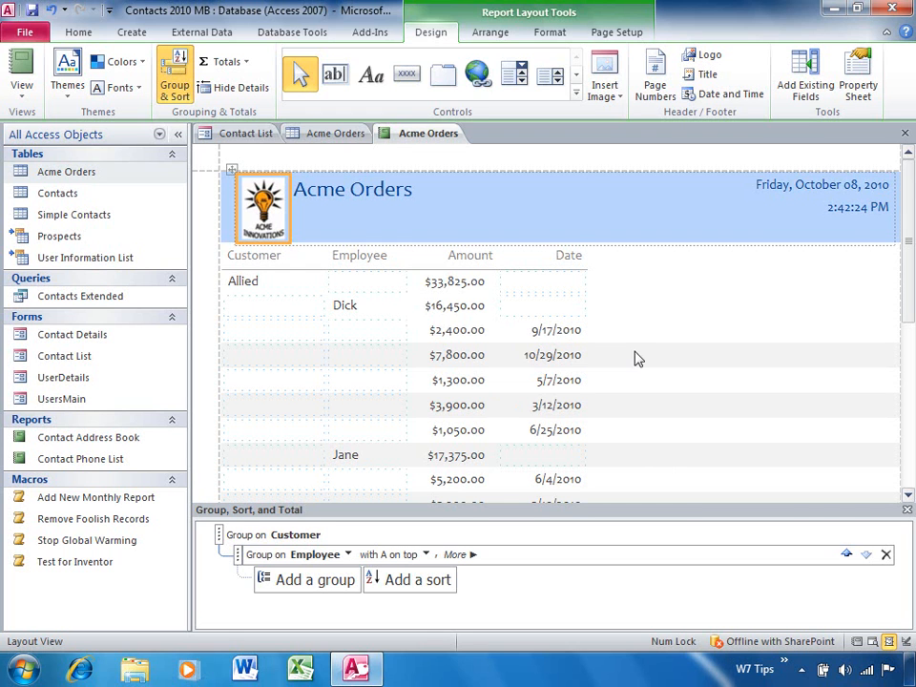
Step: Format the customer name and the customer subtotal in the group header as bold, size 12
{"action": "left_click", "coordinate": [466, 281]}
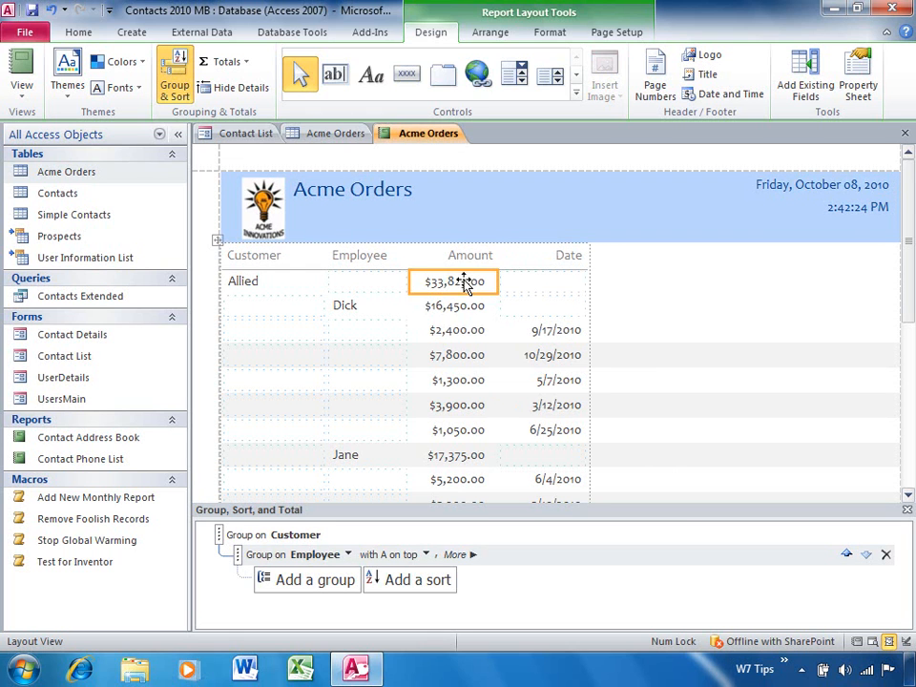
{"action": "left_click", "coordinate": [247, 284], "text": "ctrl"}
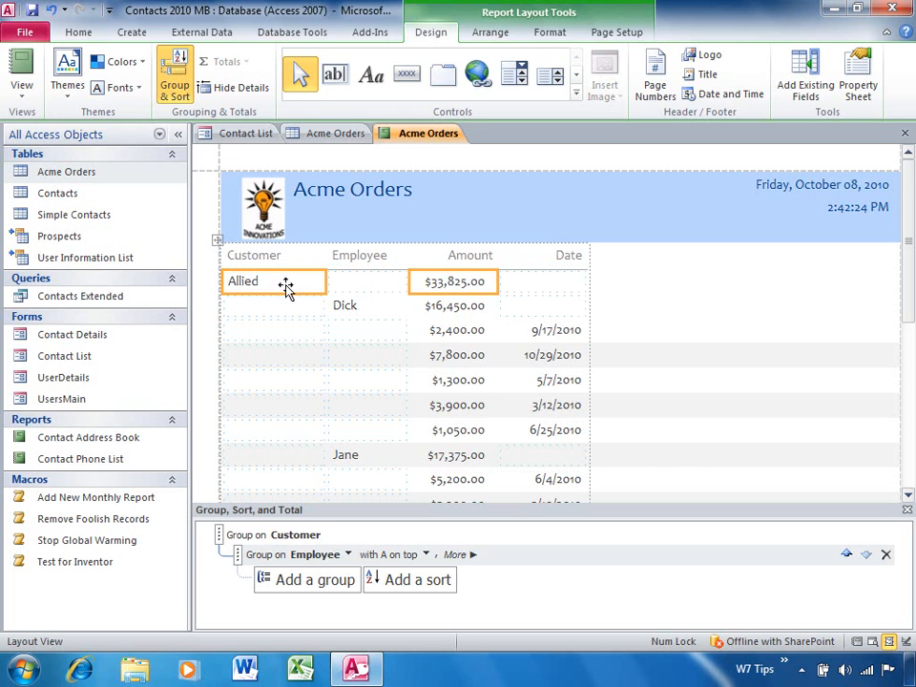
{"action": "left_click", "coordinate": [551, 32]}
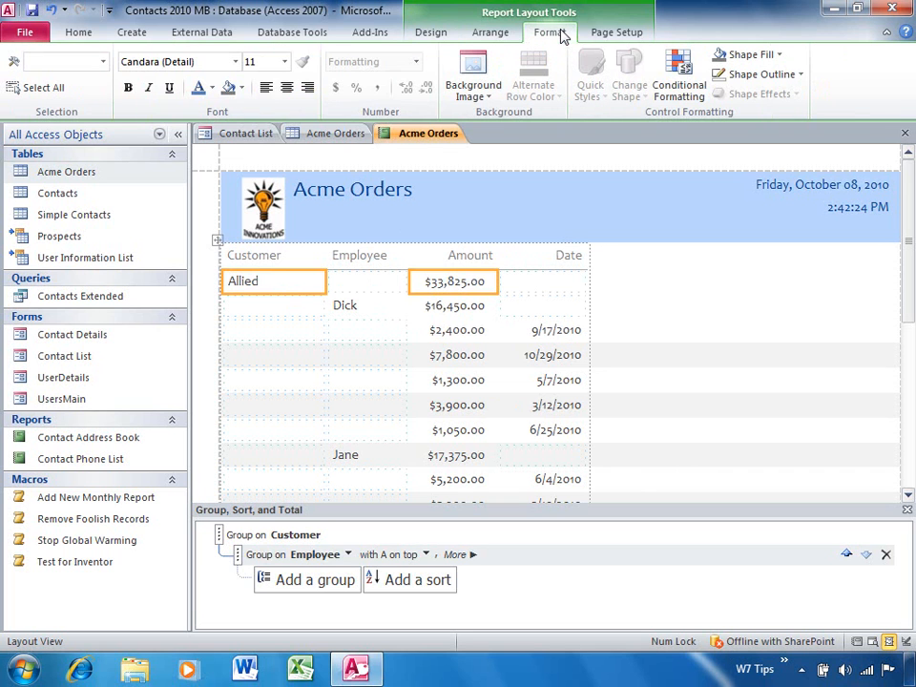
{"action": "left_click", "coordinate": [131, 90]}
{"action": "left_click", "coordinate": [284, 63]}
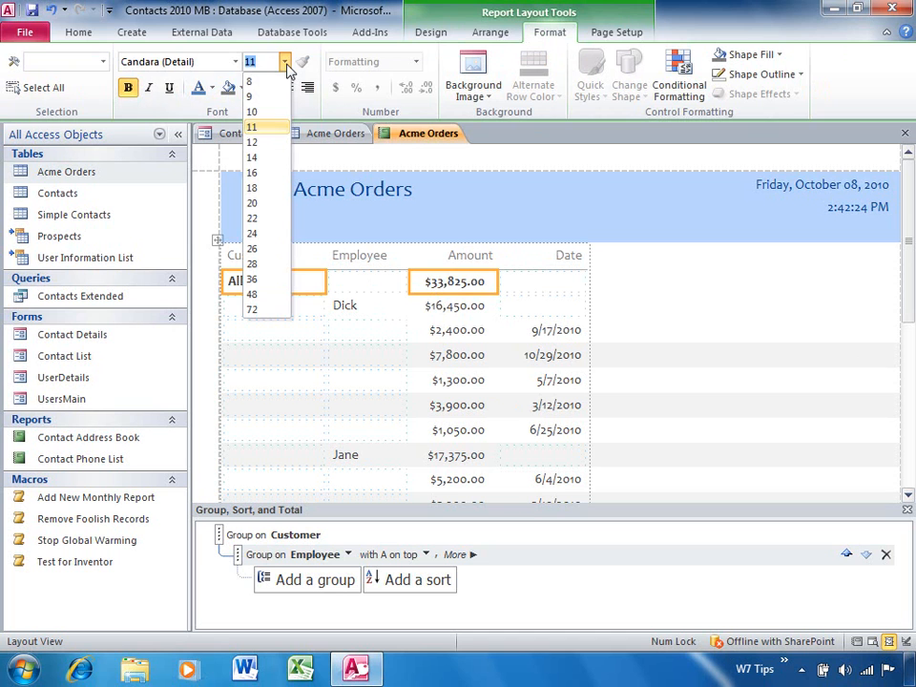
{"action": "left_click", "coordinate": [254, 143]}
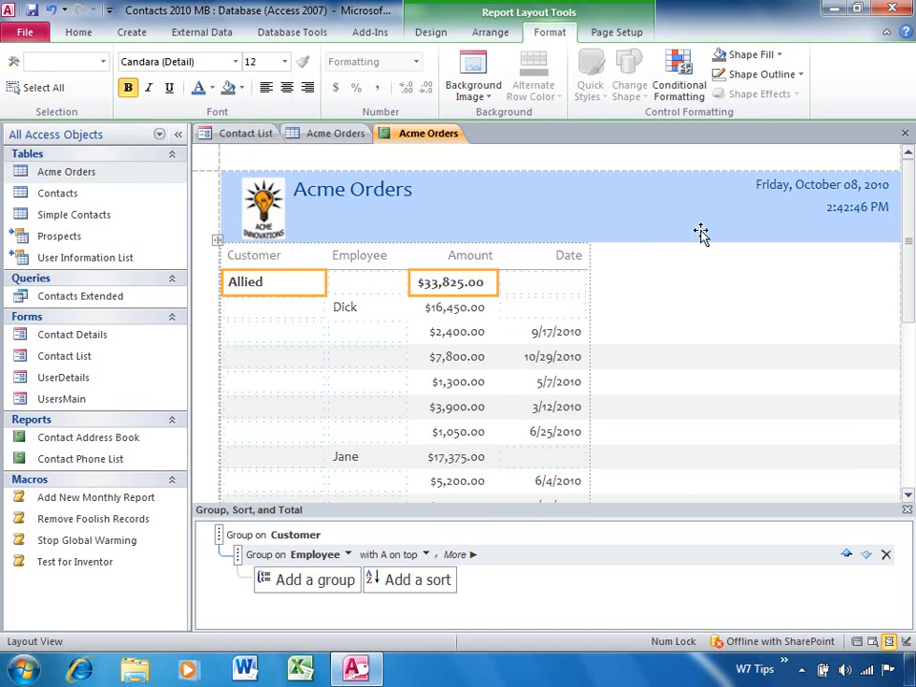
Step: Copy the customer subtotal's formatting to the employee subtotal and the employee name with Format Painter
{"action": "left_click", "coordinate": [458, 288]}
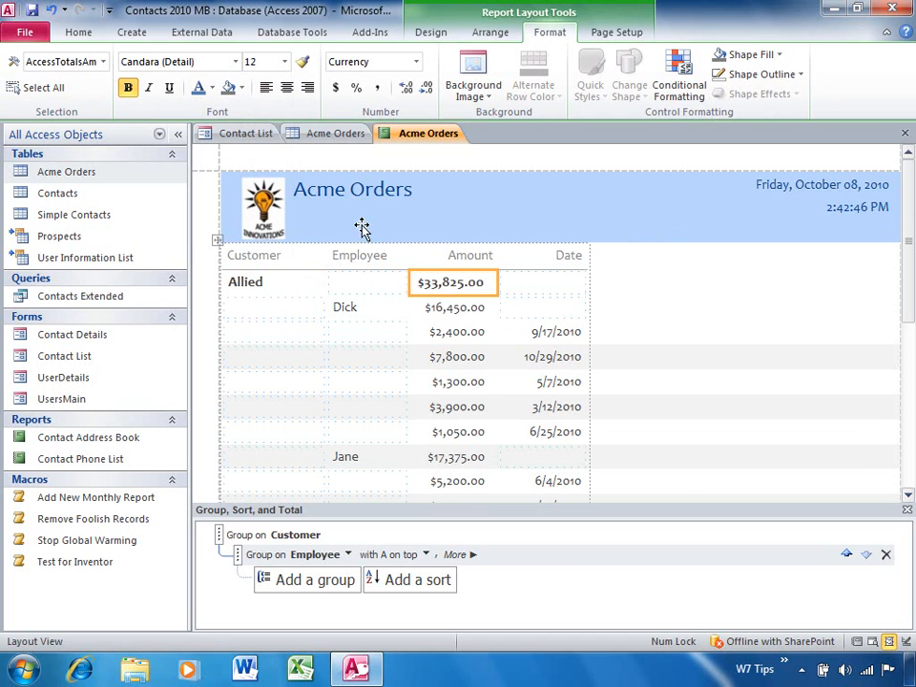
{"action": "left_click", "coordinate": [304, 63]}
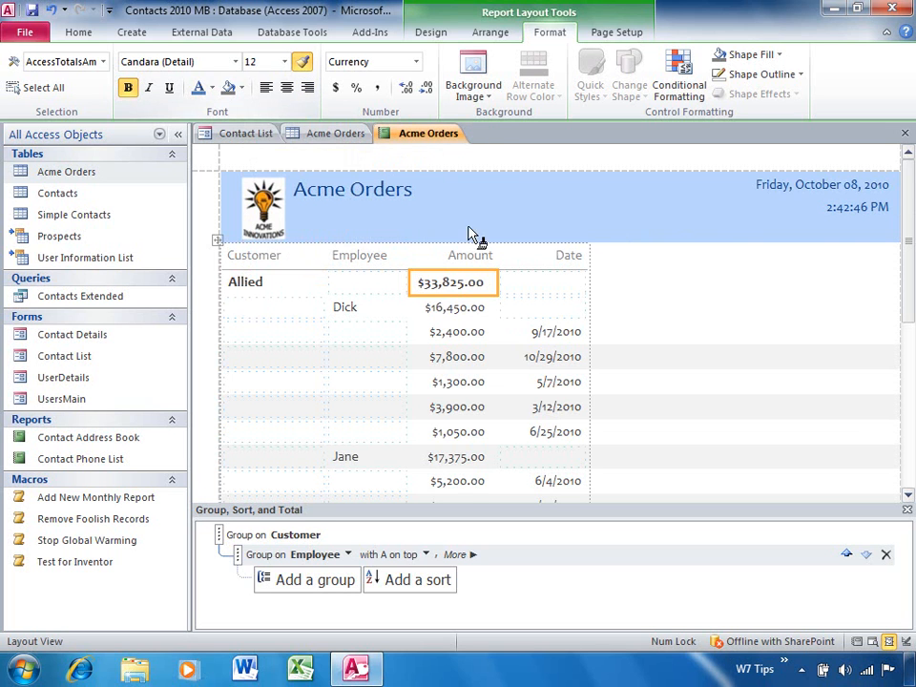
{"action": "left_click", "coordinate": [433, 309]}
{"action": "left_click", "coordinate": [303, 63]}
{"action": "left_click", "coordinate": [345, 307]}
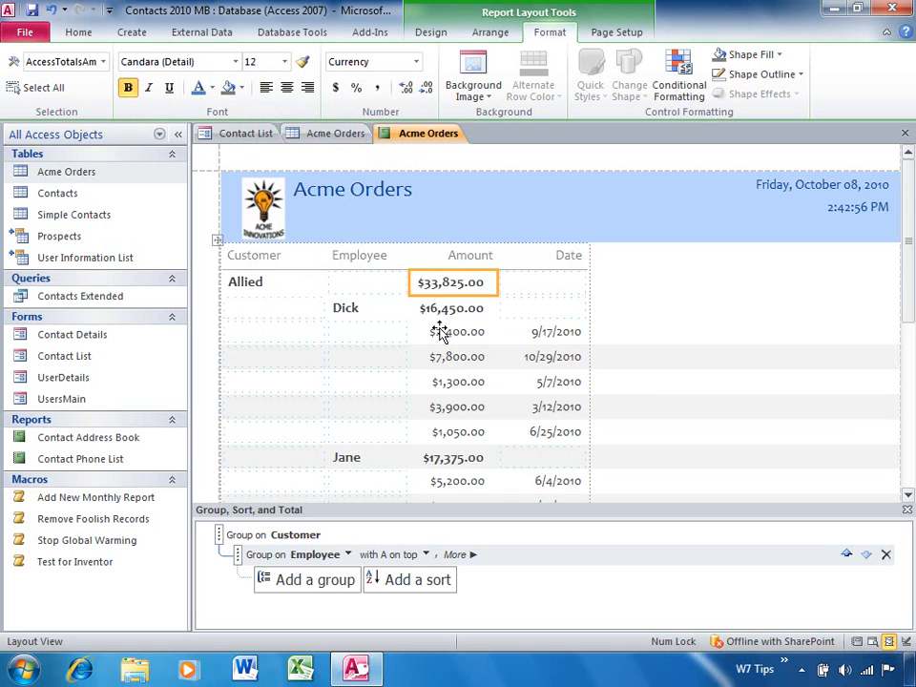
Step: Set the font color of the customer name and customer subtotal to the standard green
{"action": "left_click", "coordinate": [247, 286]}
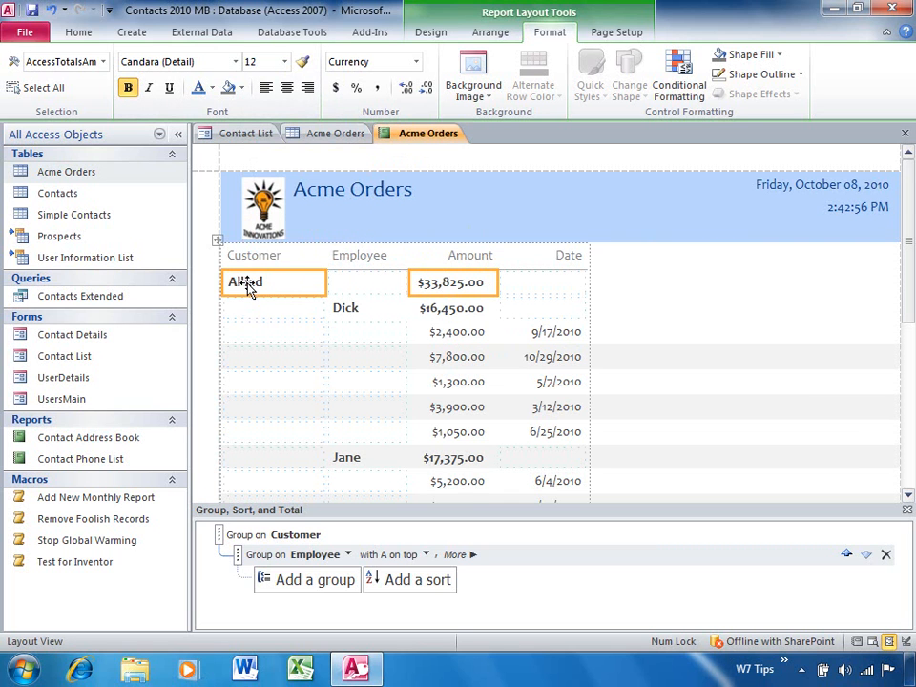
{"action": "left_click", "coordinate": [213, 89]}
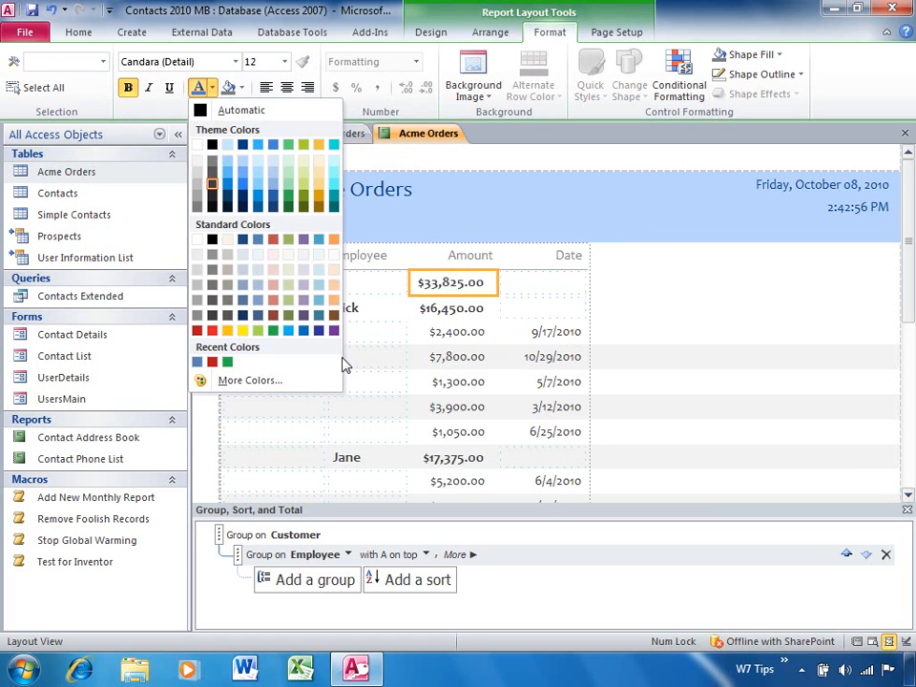
{"action": "left_click", "coordinate": [272, 332]}
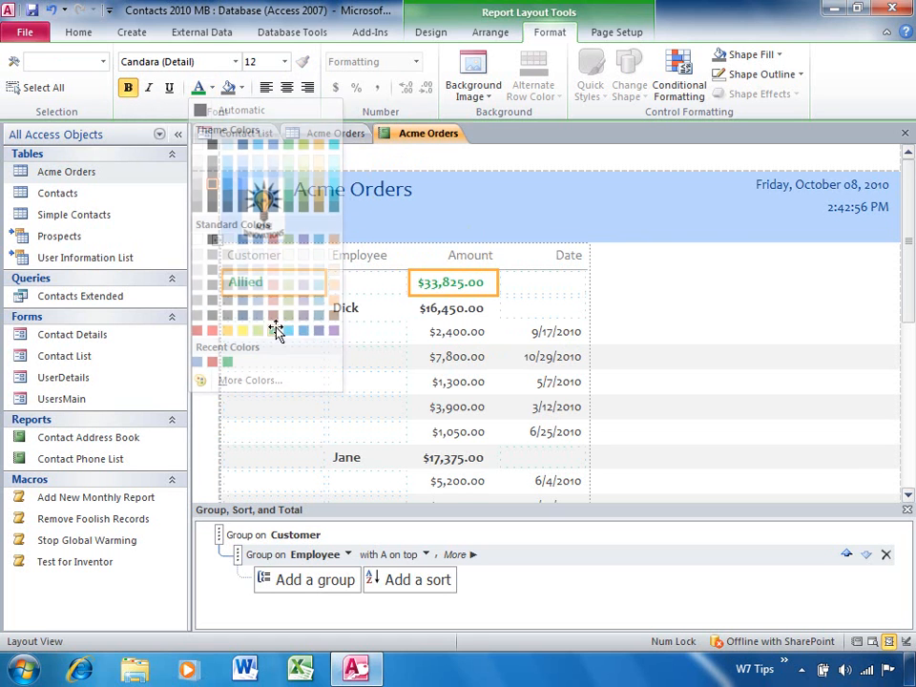
Step: Set the font color of the employee name and employee subtotal to the standard dark red
{"action": "left_click", "coordinate": [419, 315]}
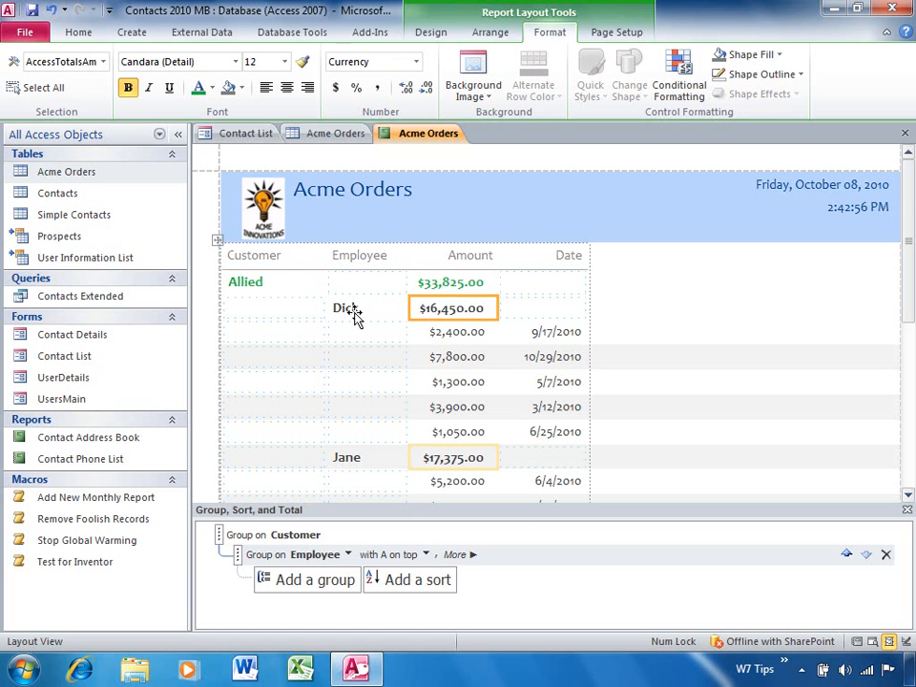
{"action": "left_click", "coordinate": [353, 310], "text": "shift"}
{"action": "left_click", "coordinate": [212, 88]}
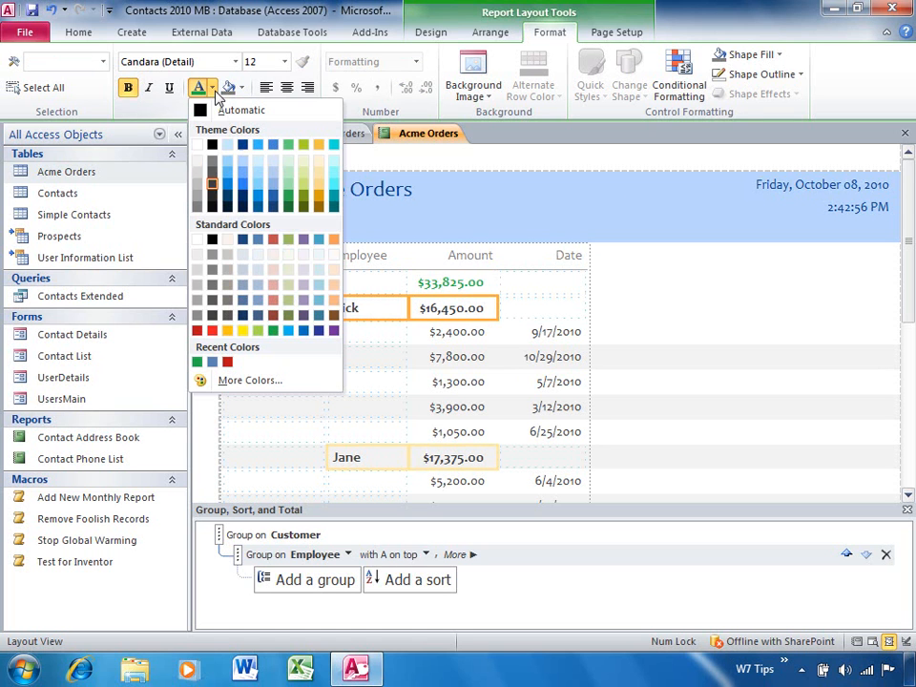
{"action": "left_click", "coordinate": [196, 330]}
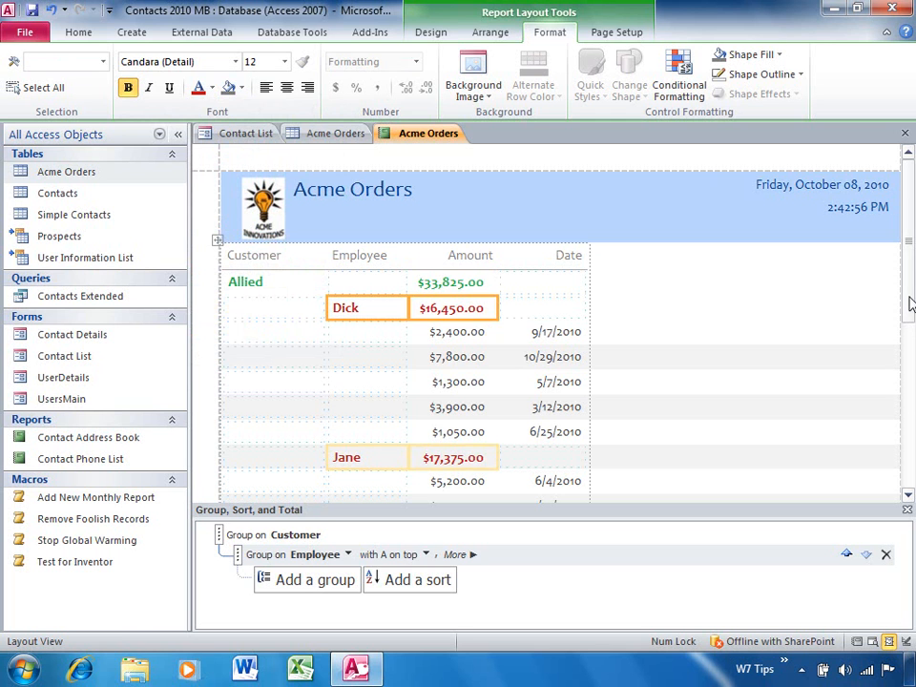
Step: Increase the height of the grand total box at the end of the report so the amount is not cut off
{"action": "left_click_drag", "start_coordinate": [910, 302], "coordinate": [913, 403]}
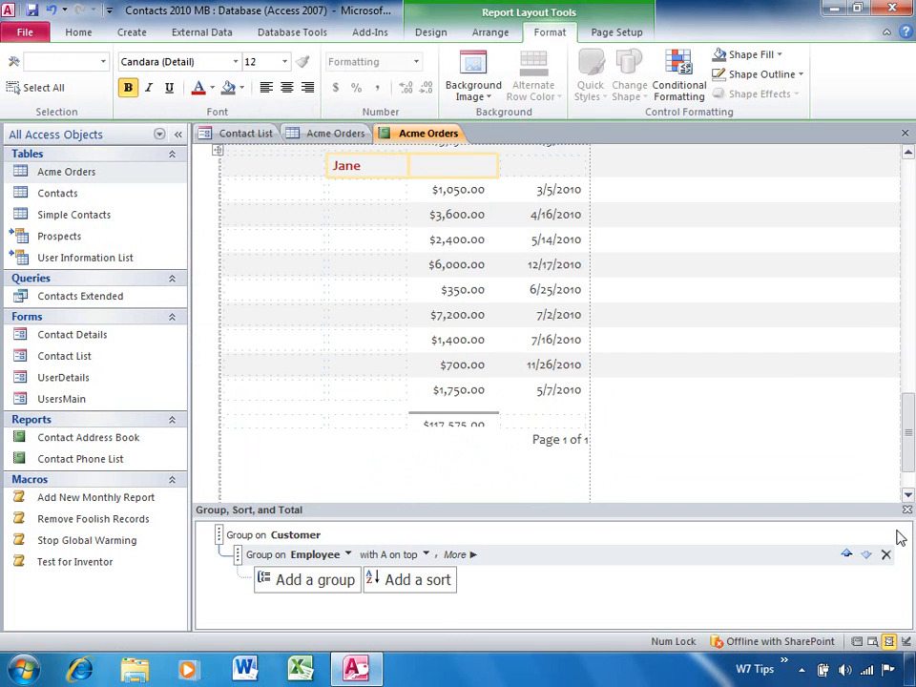
{"action": "left_click", "coordinate": [459, 426]}
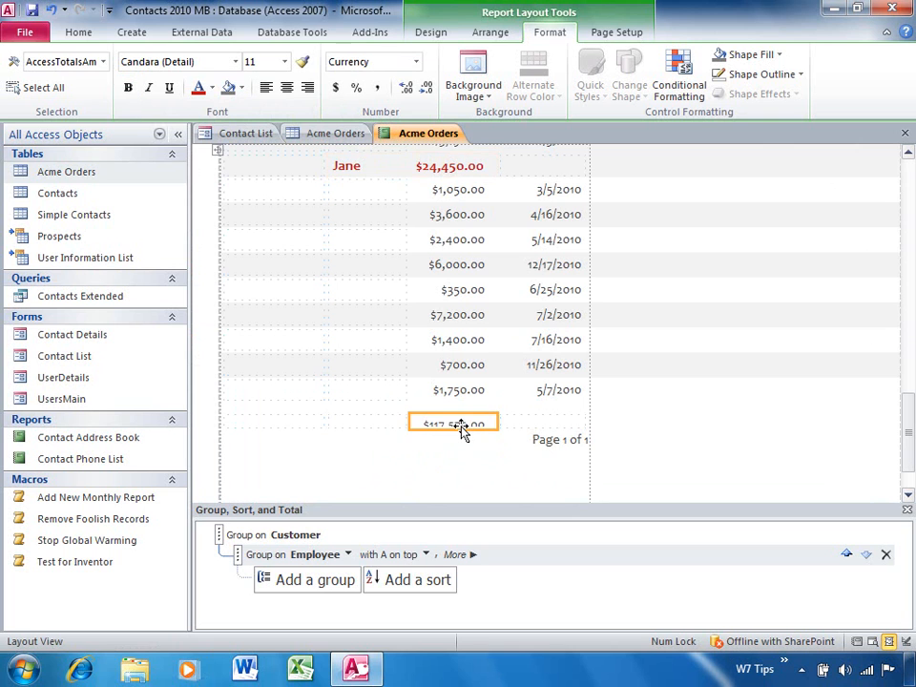
{"action": "left_click_drag", "start_coordinate": [458, 427], "coordinate": [457, 443]}
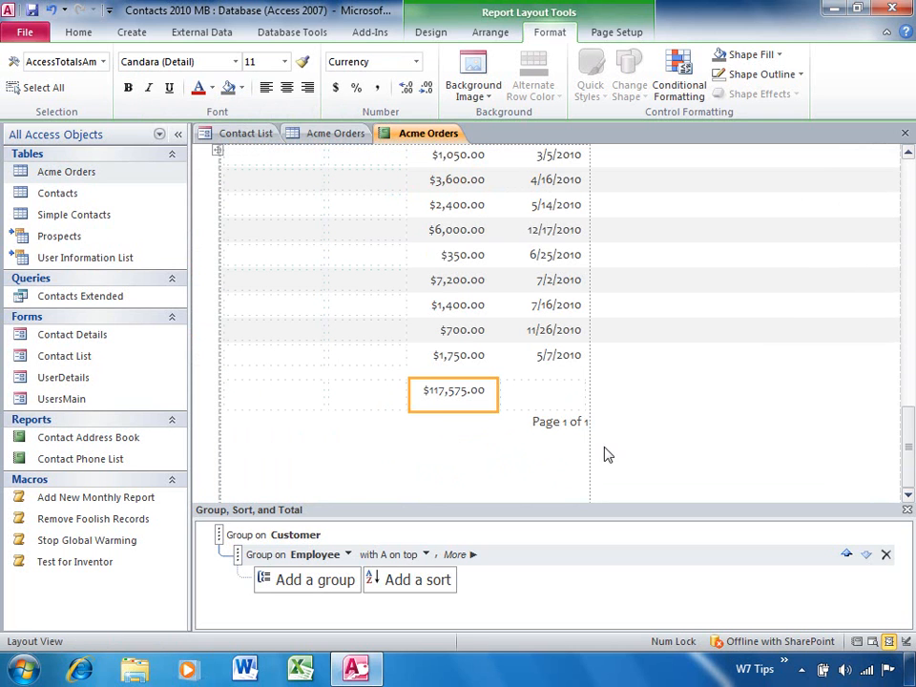
Step: Format the grand total as size 14, bold, with a blue font color
{"action": "left_click", "coordinate": [284, 61]}
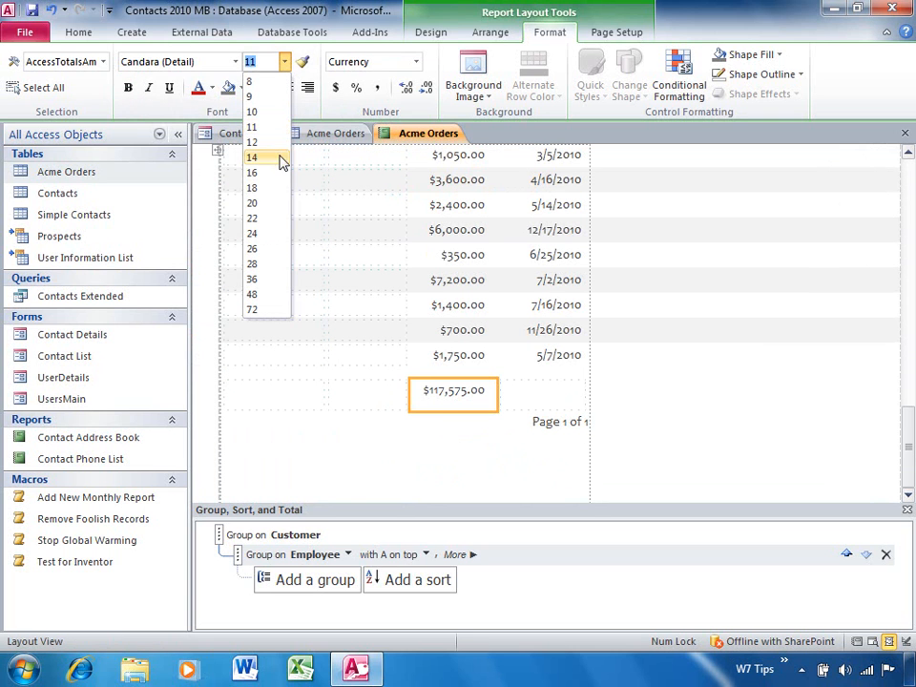
{"action": "left_click", "coordinate": [283, 167]}
{"action": "left_click", "coordinate": [128, 86]}
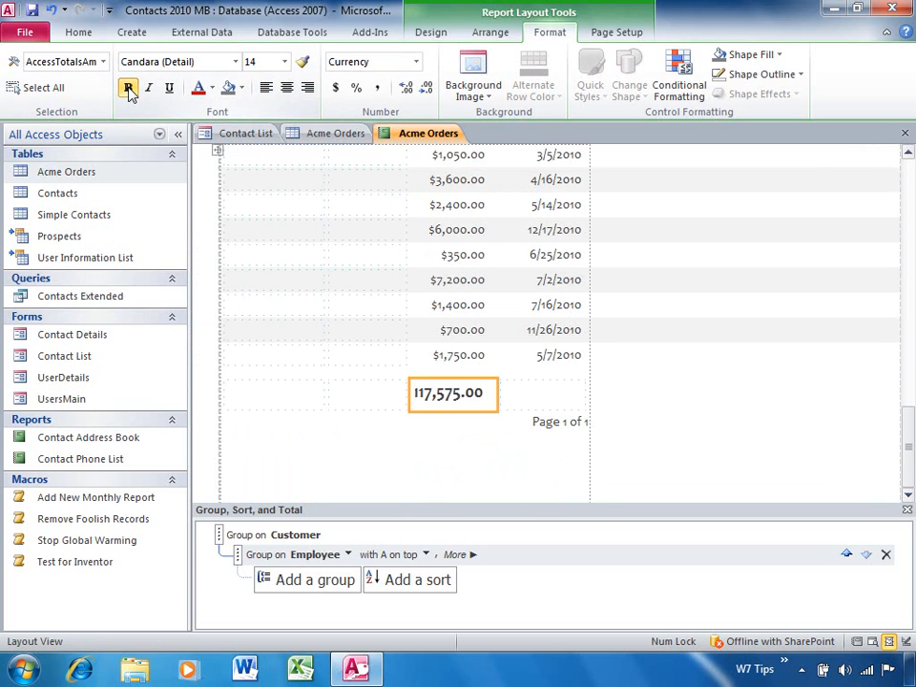
{"action": "left_click", "coordinate": [213, 88]}
{"action": "left_click", "coordinate": [243, 239]}
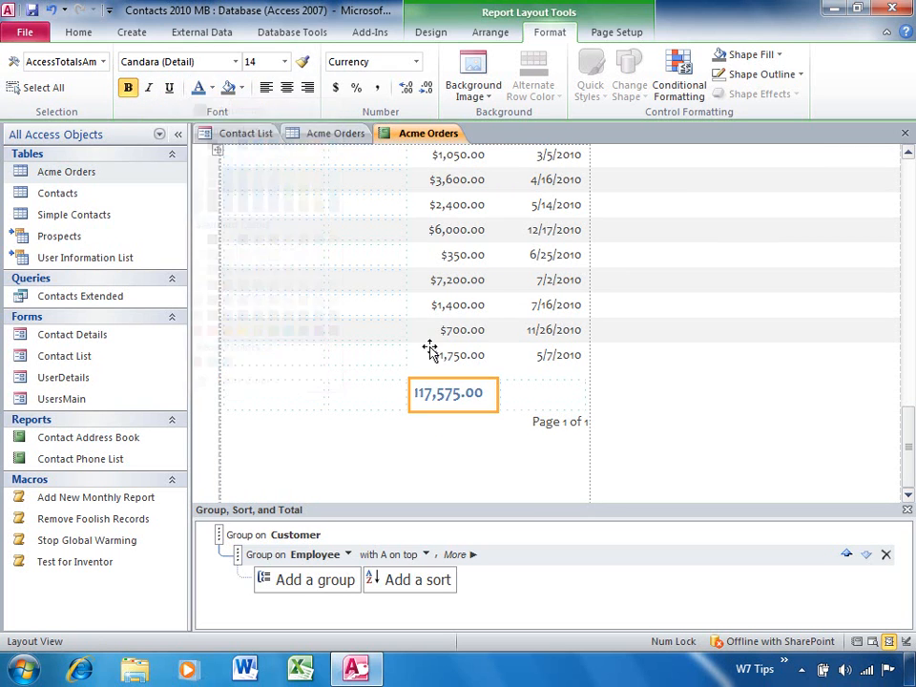
Step: Widen the Amount column until the whole grand total fits, then deselect it back in the report's header area
{"action": "left_click", "coordinate": [498, 393]}
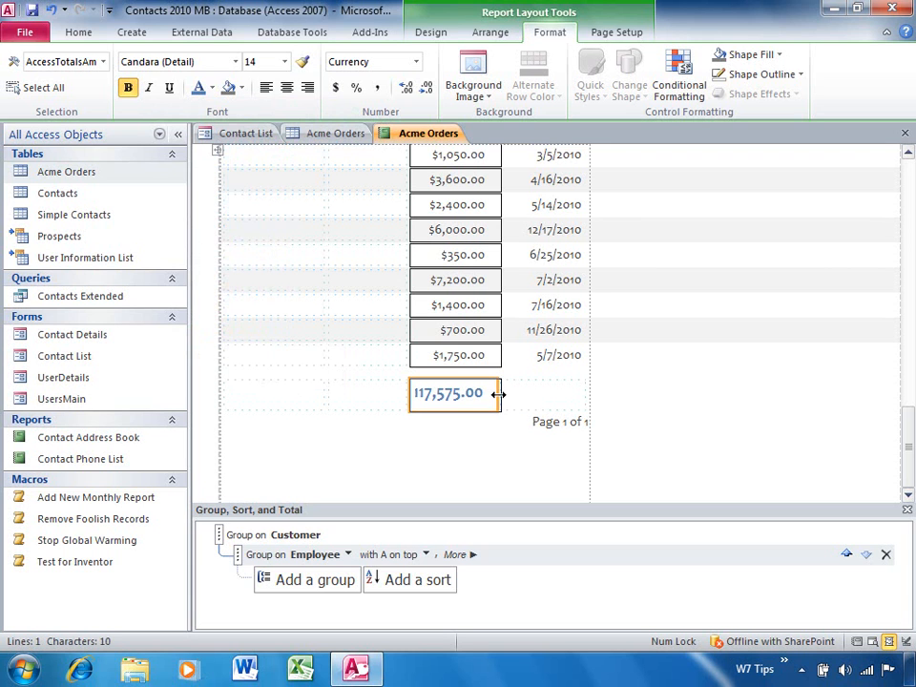
{"action": "left_click_drag", "start_coordinate": [497, 392], "coordinate": [513, 394]}
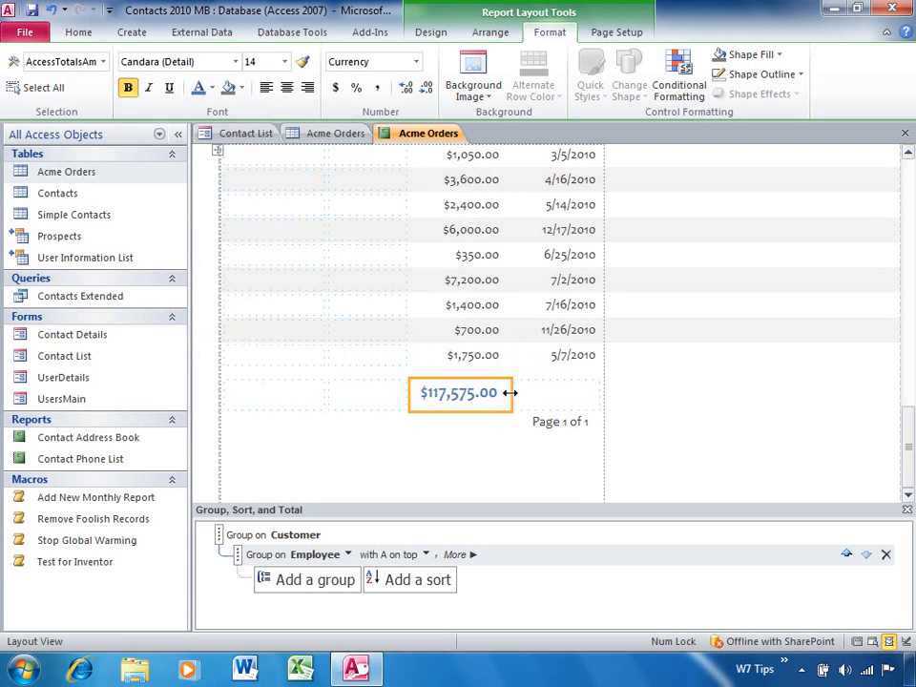
{"action": "left_click_drag", "start_coordinate": [905, 433], "coordinate": [911, 162]}
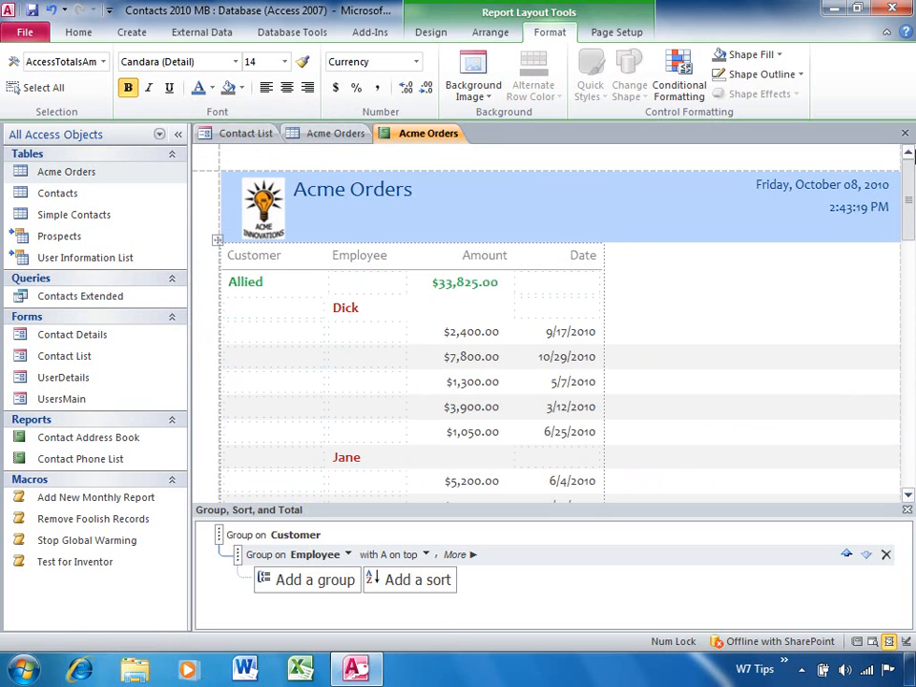
{"action": "left_click", "coordinate": [629, 164]}
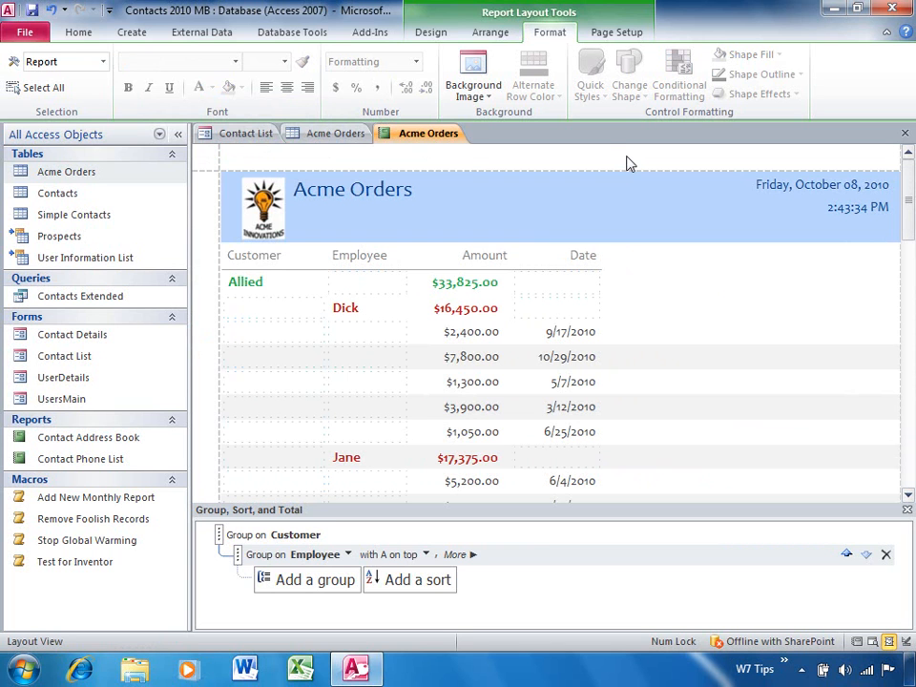
Step: Hide the individual order details in the report so only the customer and employee subtotals and the grand total show
{"action": "left_click", "coordinate": [431, 32]}
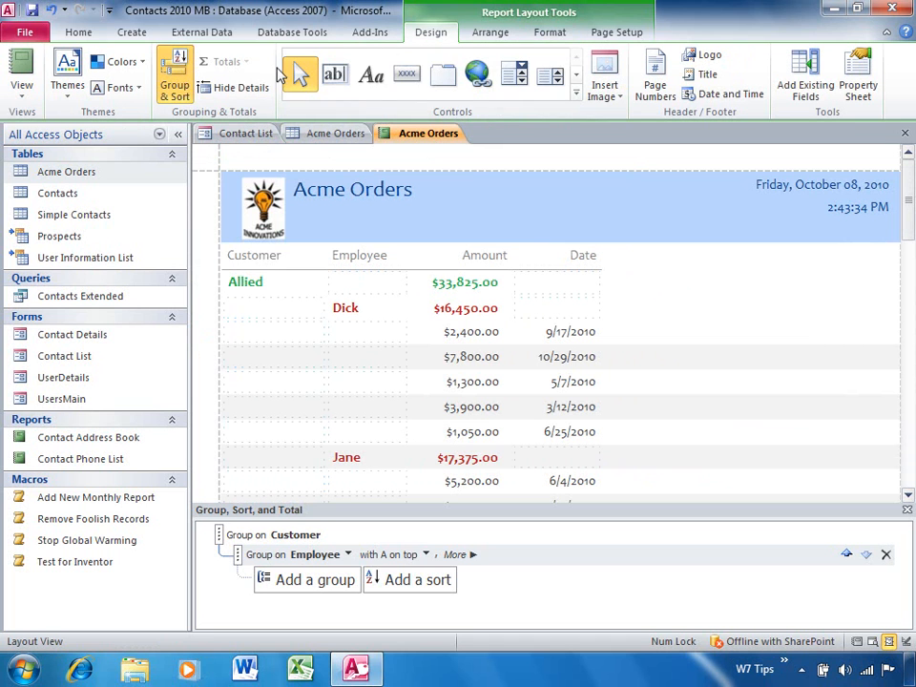
{"action": "left_click", "coordinate": [221, 88]}
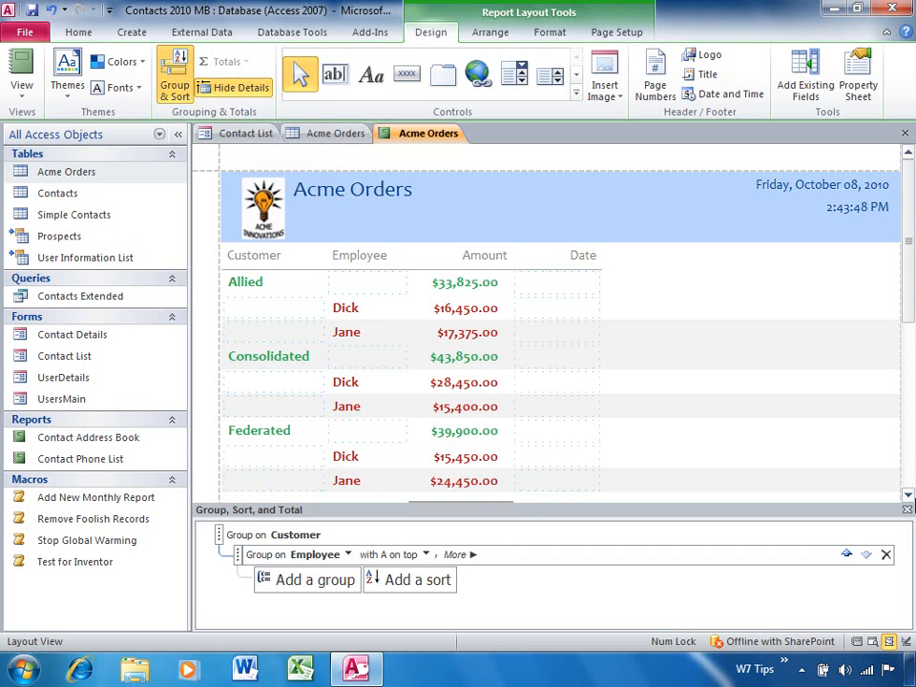
{"action": "left_click", "coordinate": [907, 496]}
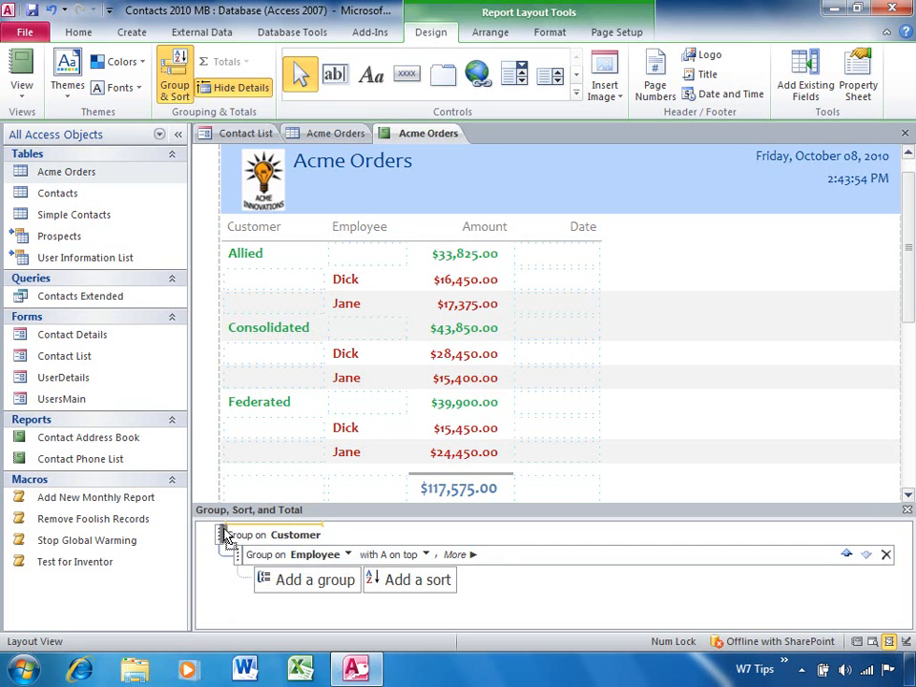
Step: Reorder the report's grouping so Employee is the outer level with Customer beneath it, and hide the grouping and sorting settings
{"action": "left_click_drag", "start_coordinate": [222, 534], "coordinate": [226, 531]}
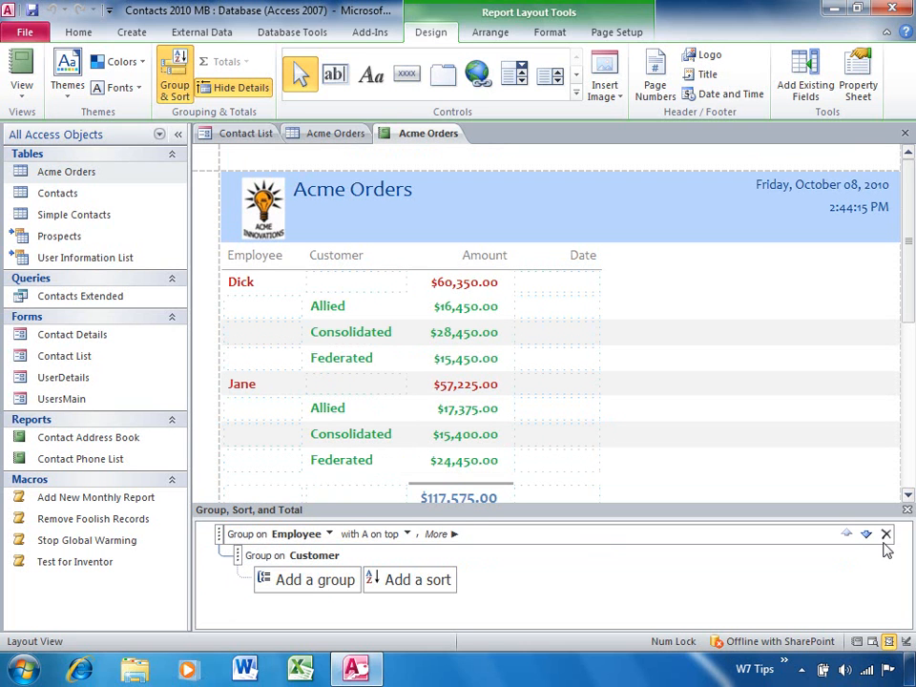
{"action": "left_click", "coordinate": [174, 90]}
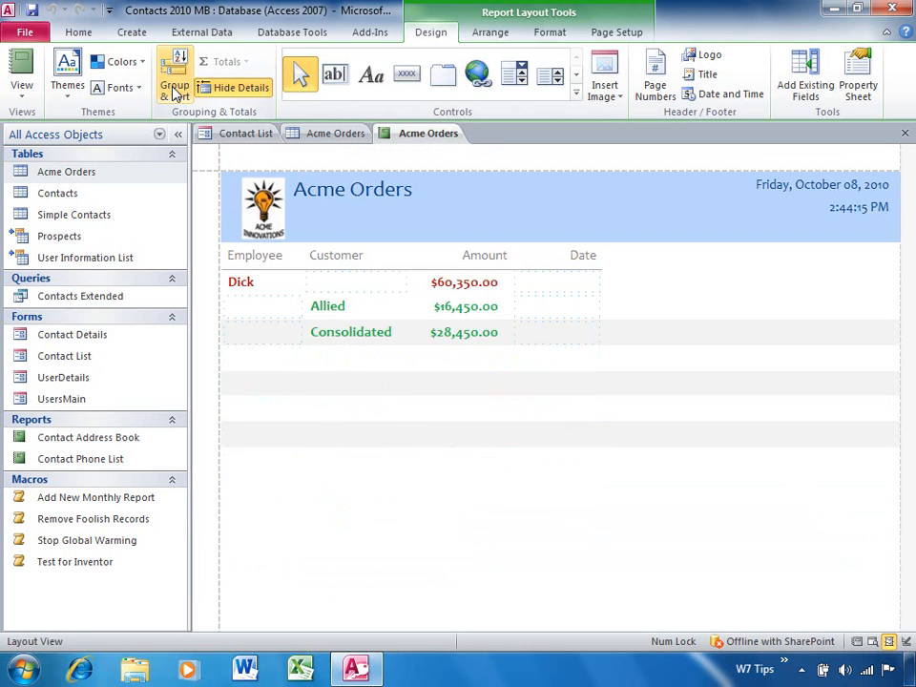
Step: Move the entire Customer column so it sits between Amount and Date, then deselect it
{"action": "left_click", "coordinate": [340, 257]}
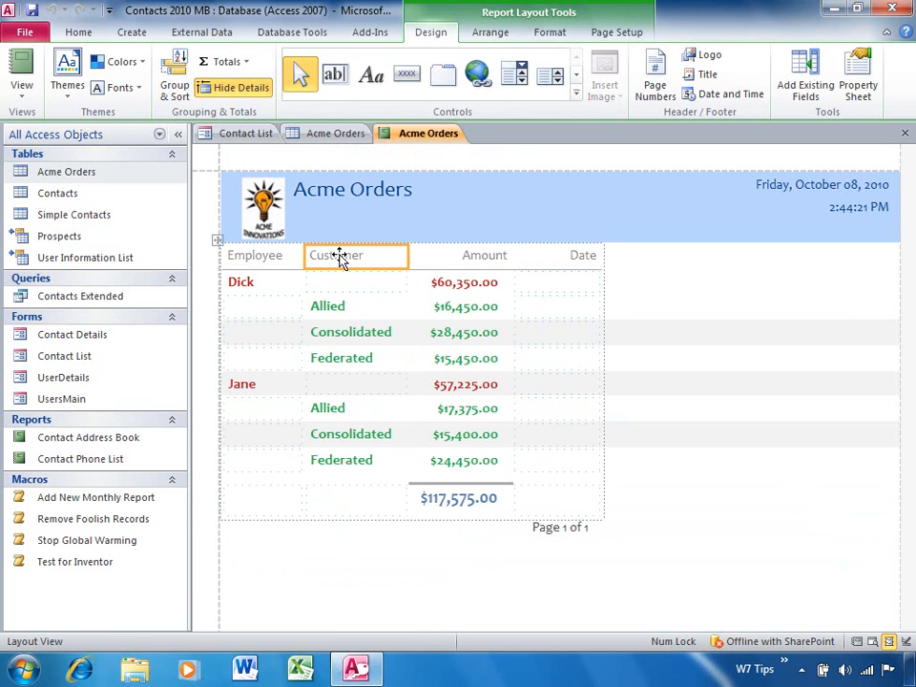
{"action": "right_click", "coordinate": [340, 256]}
{"action": "left_click", "coordinate": [417, 228]}
{"action": "left_click_drag", "start_coordinate": [350, 254], "coordinate": [485, 262]}
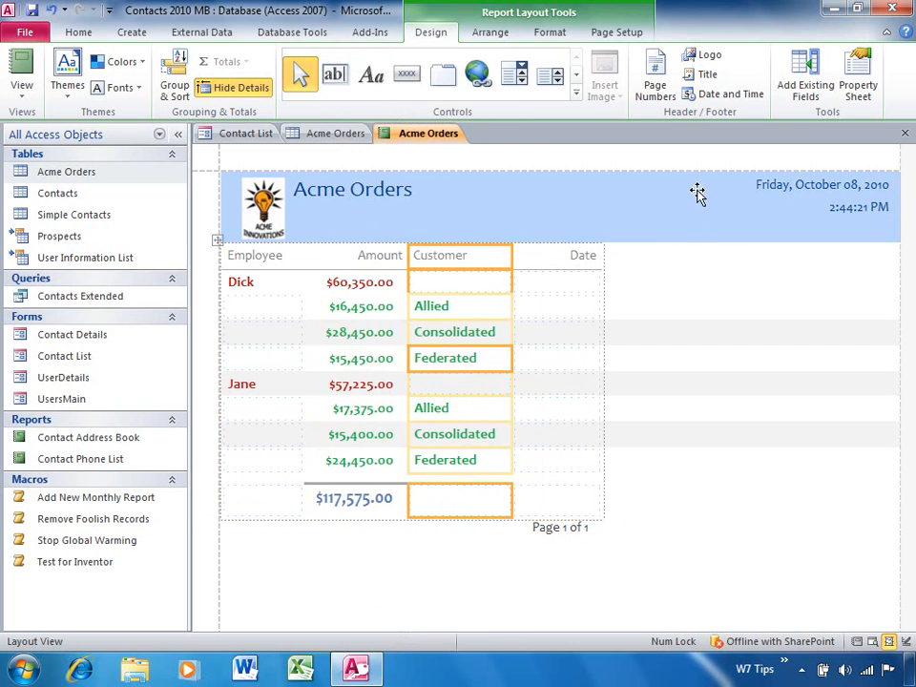
{"action": "left_click", "coordinate": [705, 161]}
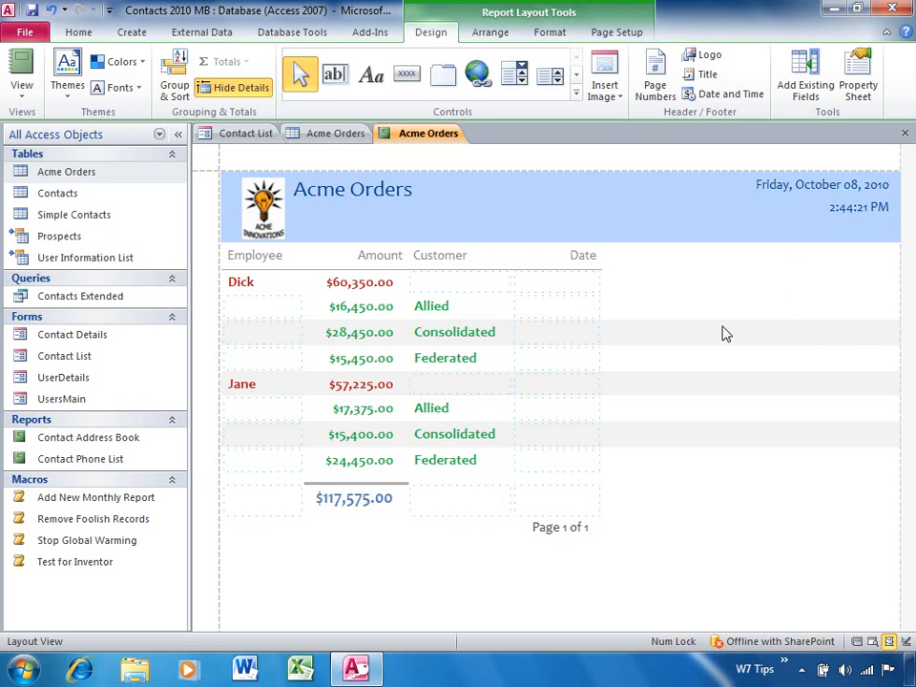
Step: Publish the current report as a PDF named Acme Orders.pdf in the Documents library
{"action": "left_click", "coordinate": [21, 34]}
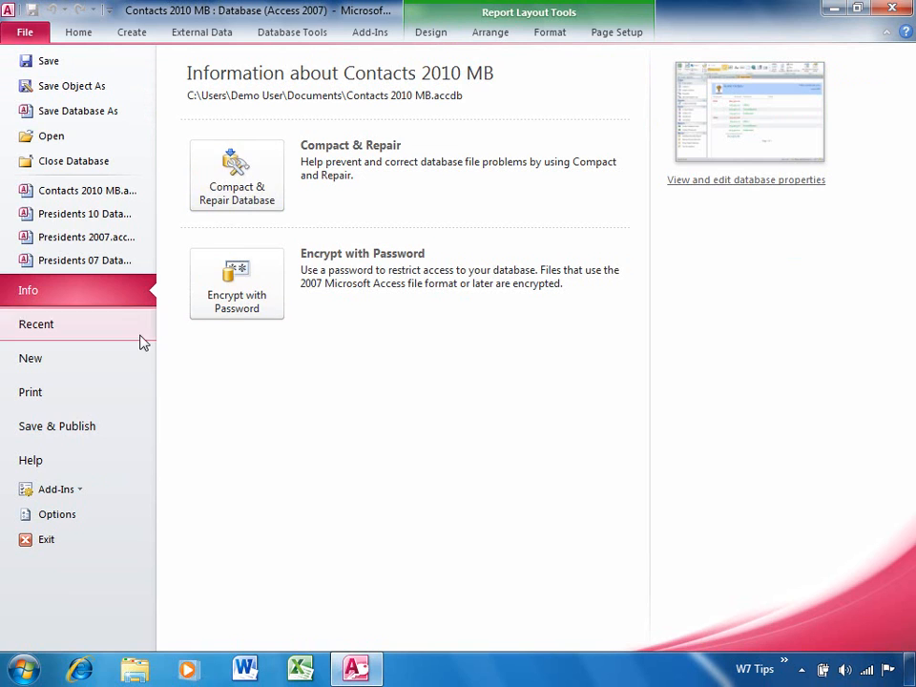
{"action": "left_click", "coordinate": [63, 429]}
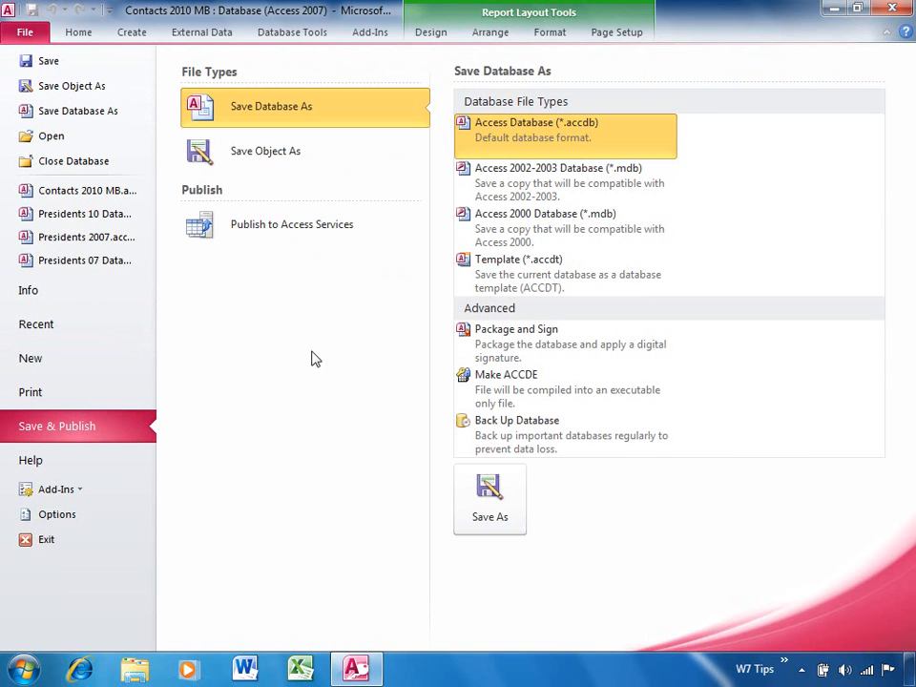
{"action": "left_click", "coordinate": [293, 169]}
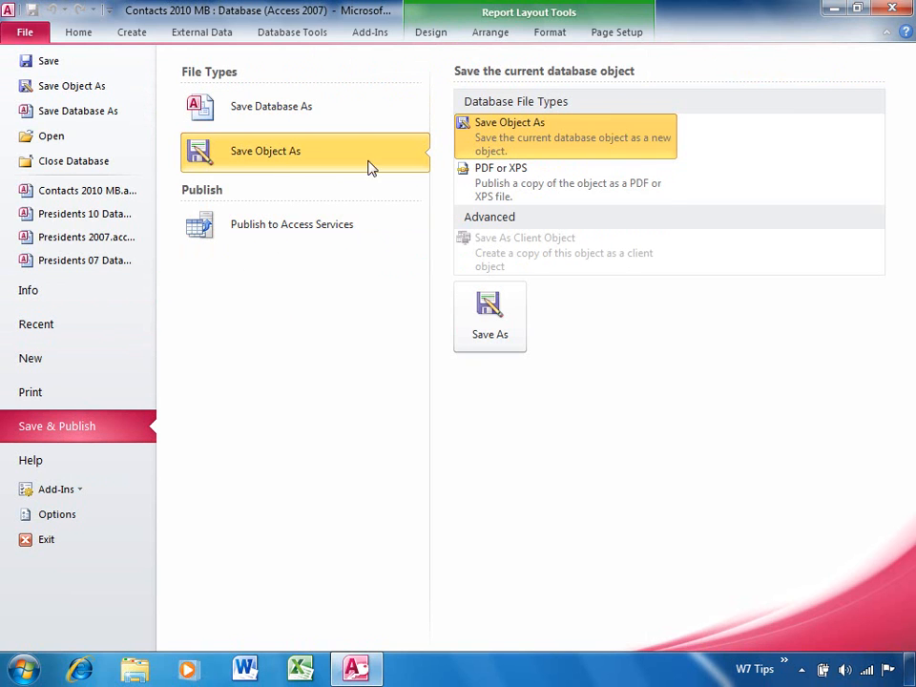
{"action": "left_click", "coordinate": [505, 189]}
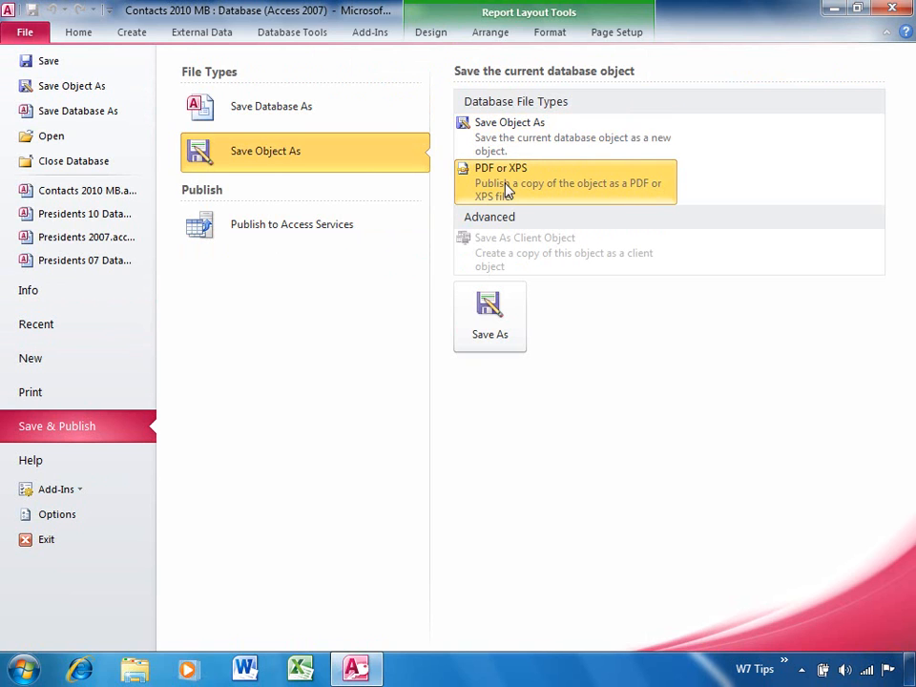
{"action": "left_click", "coordinate": [503, 351]}
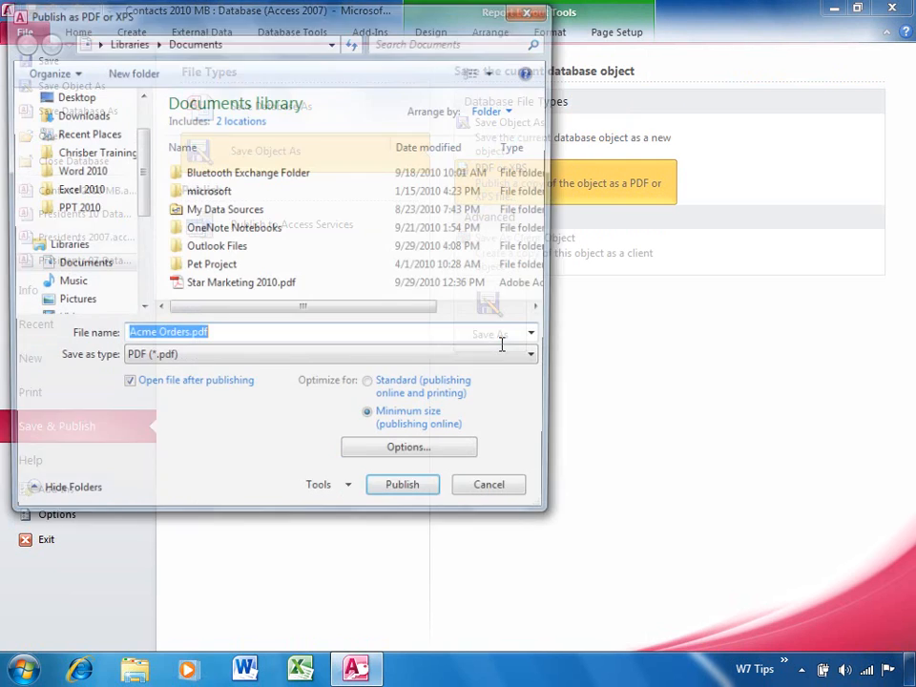
{"action": "left_click", "coordinate": [386, 494]}
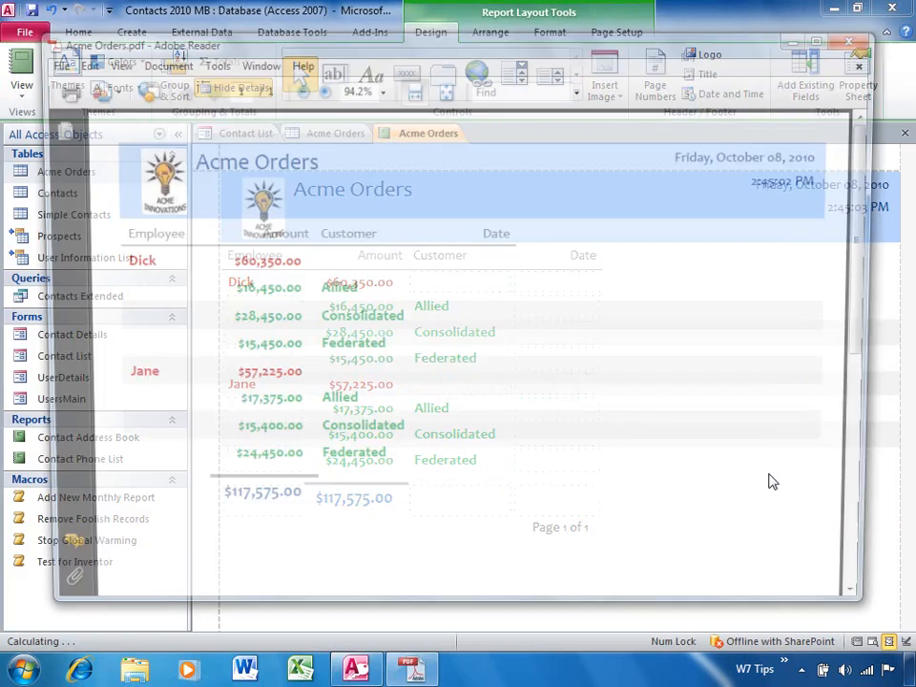